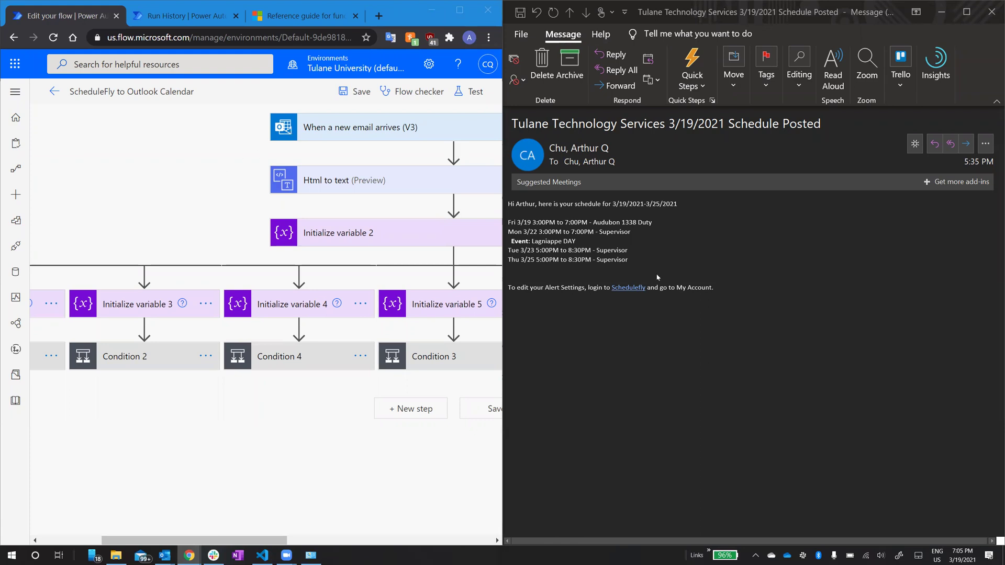
Step: Select the schedule lines in the email body
left_click_drag(631, 267, 507, 201)
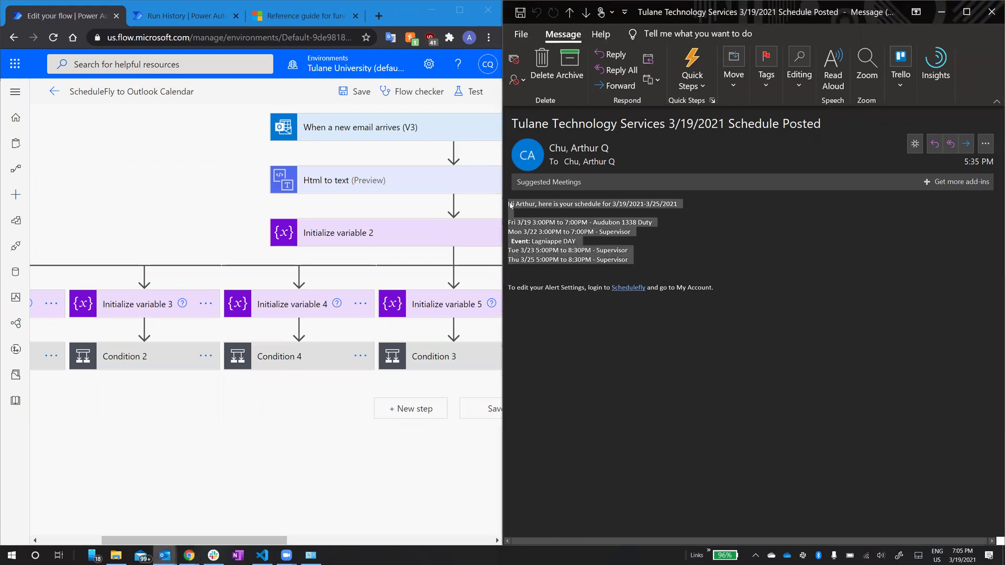
left_click(630, 265)
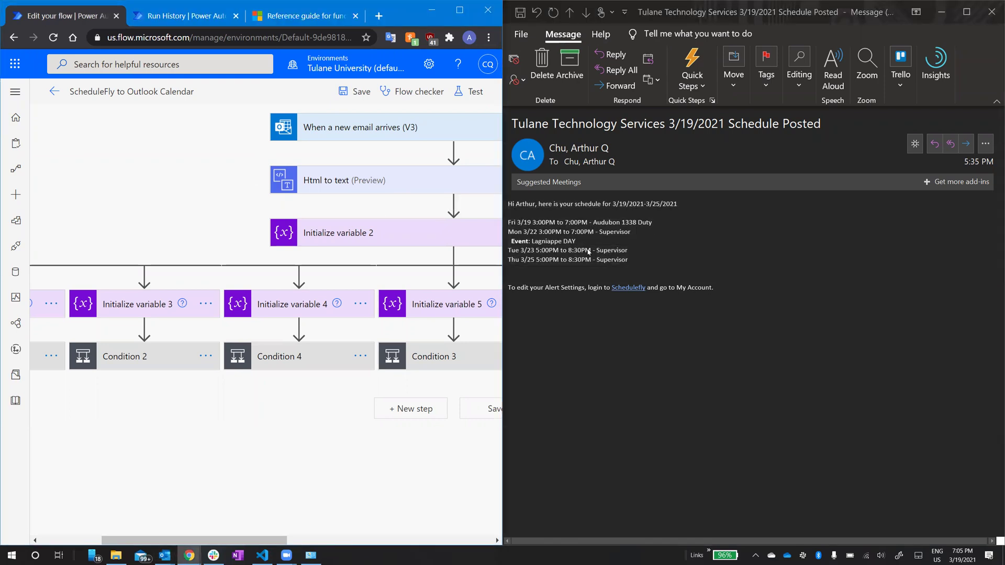
left_click_drag(631, 262, 507, 201)
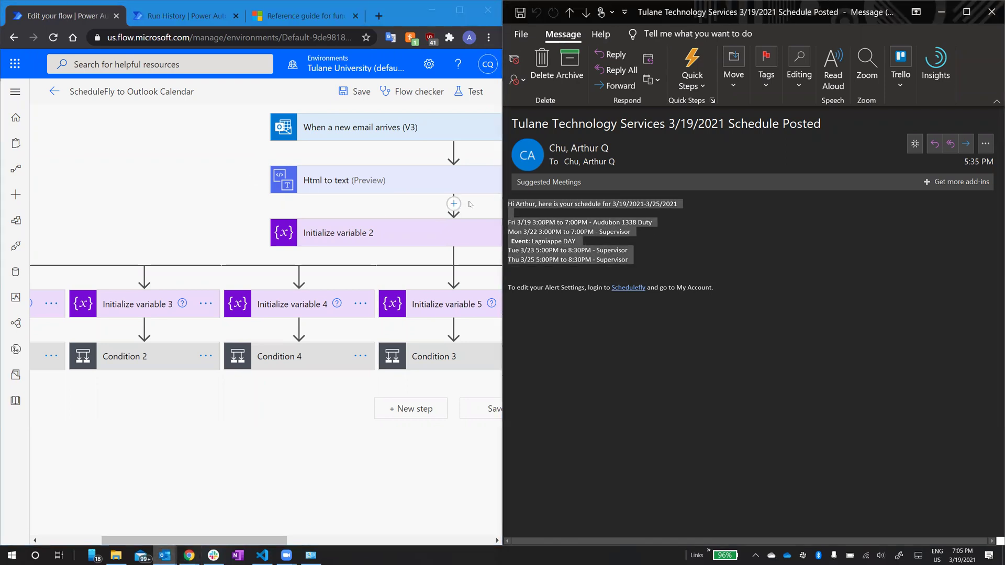
Step: Expand the new-email trigger's advanced options and the Html to text step to review their settings
left_click(204, 181)
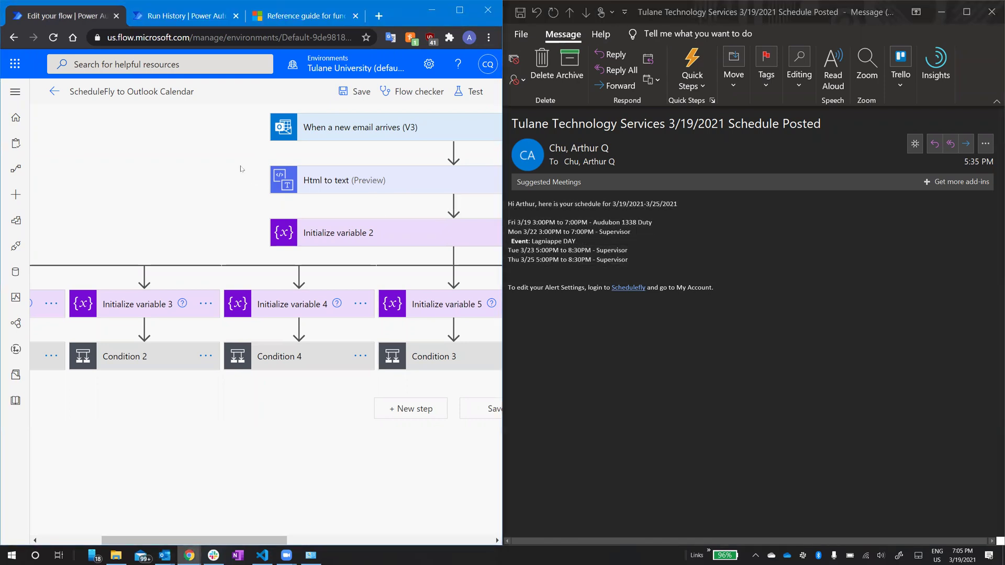
left_click(357, 137)
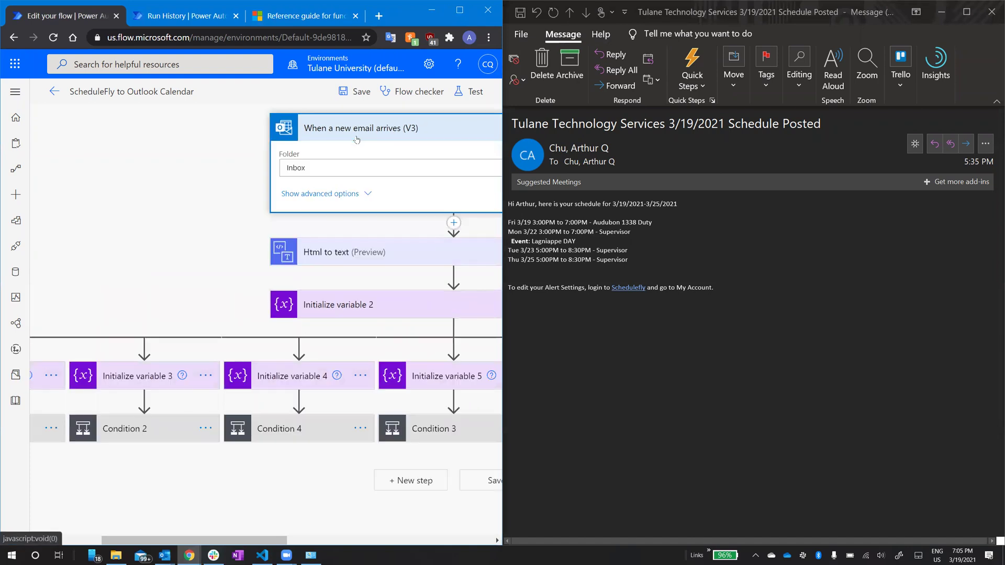
left_click(331, 193)
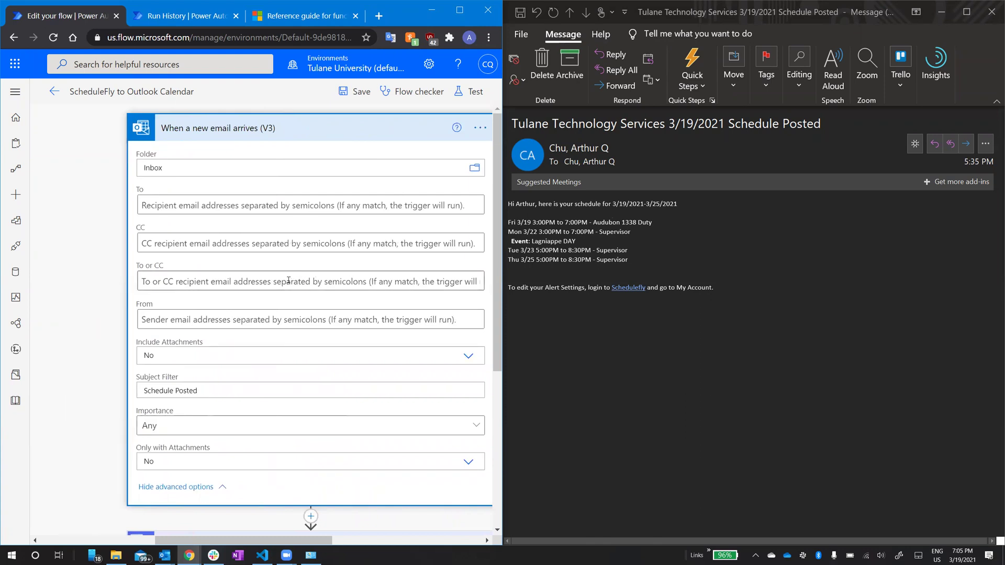
left_click(197, 321)
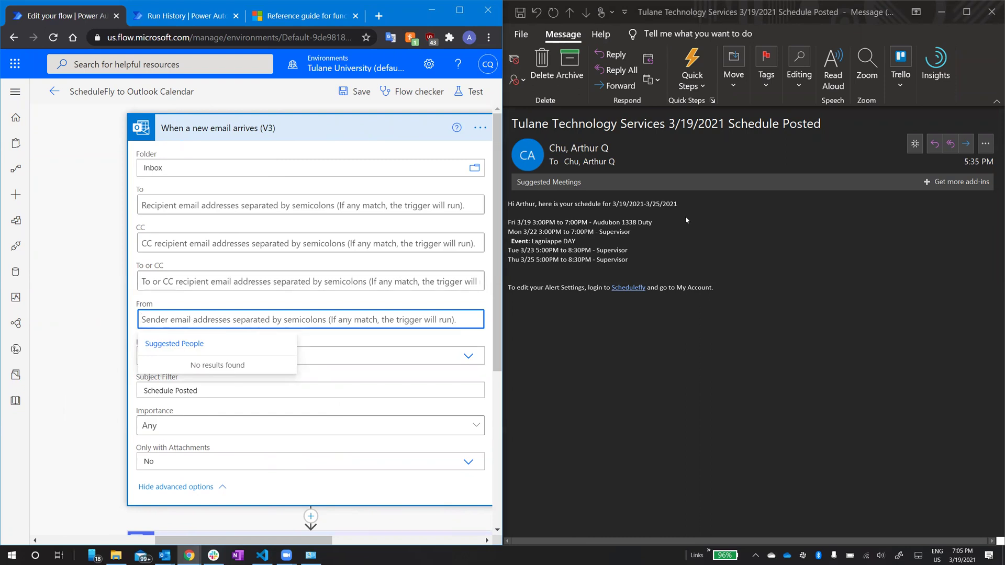
left_click(85, 331)
scroll(86, 331, "down", 1)
scroll(86, 331, "down", 4)
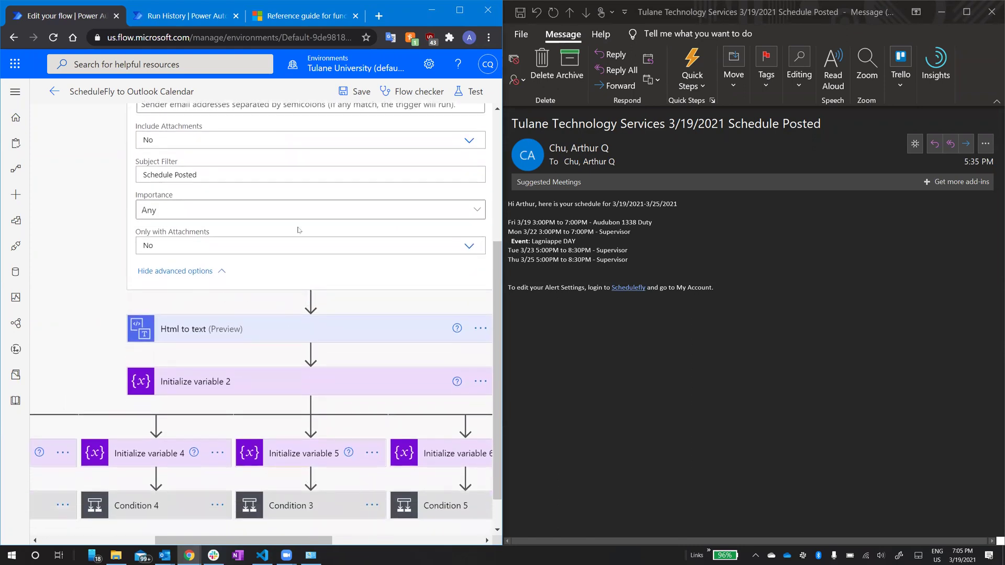
left_click(237, 330)
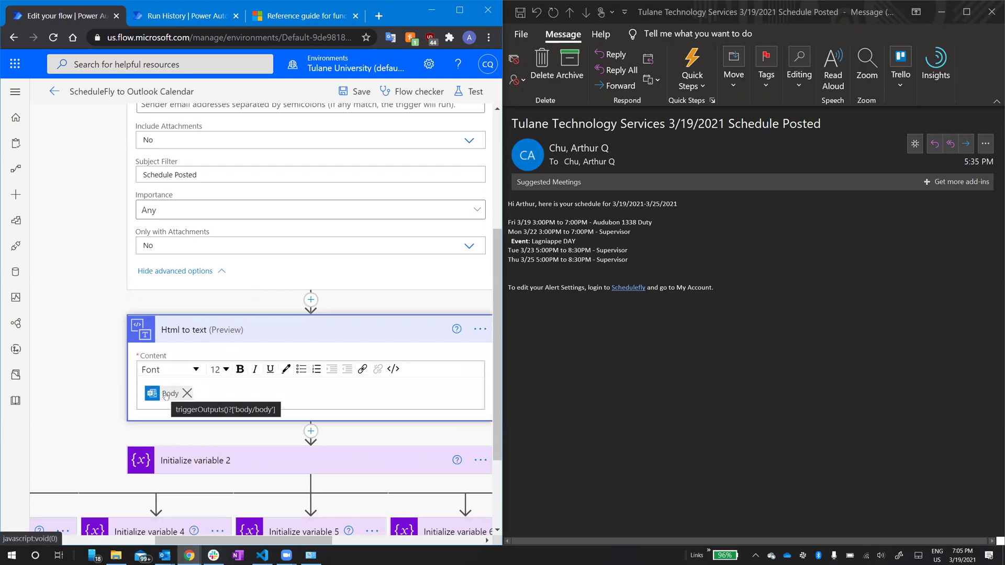
scroll(107, 379, "down", 3)
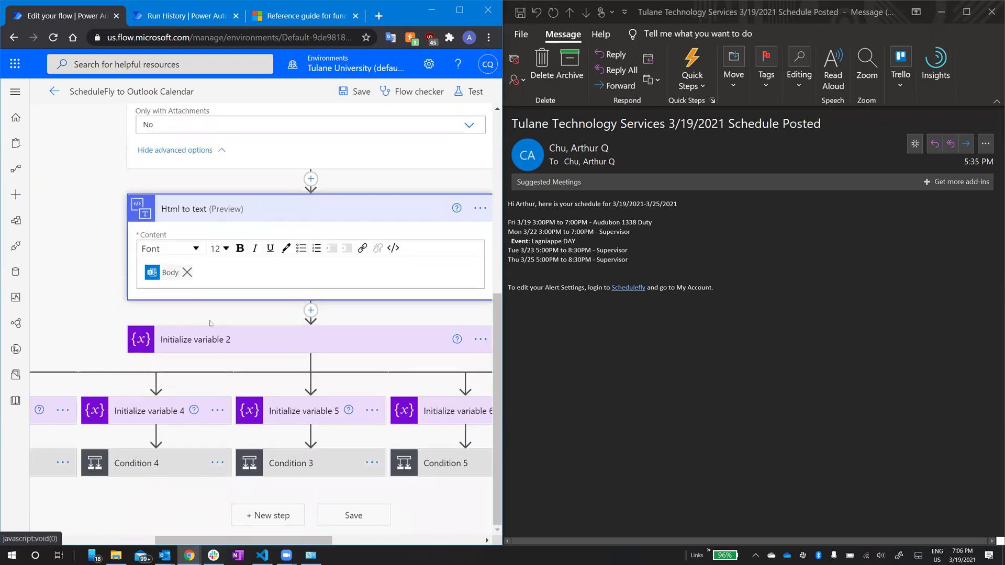
Step: Expand Initialize variable 2 and open the year expression, marking its Html_to_text body part
left_click(215, 340)
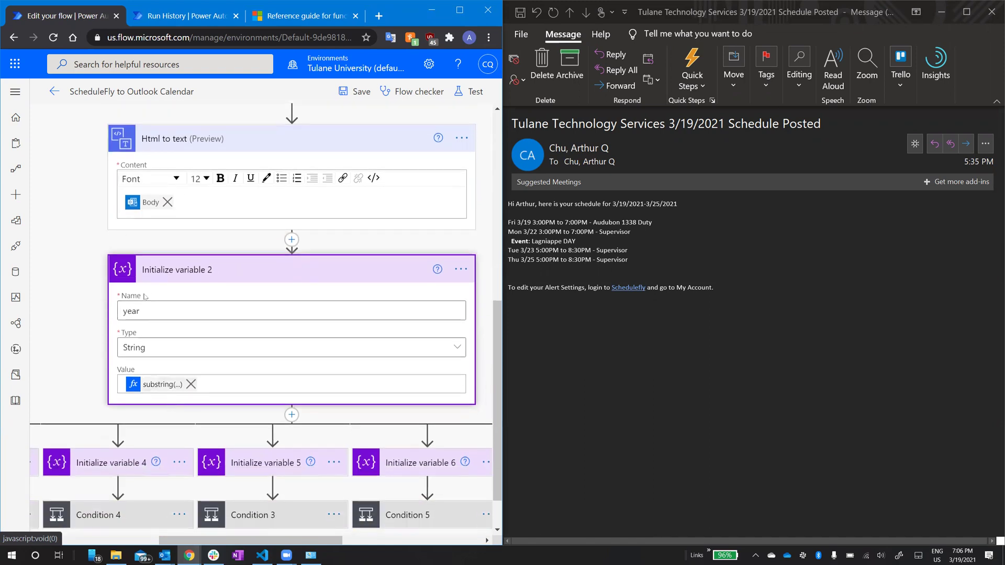
left_click(147, 386)
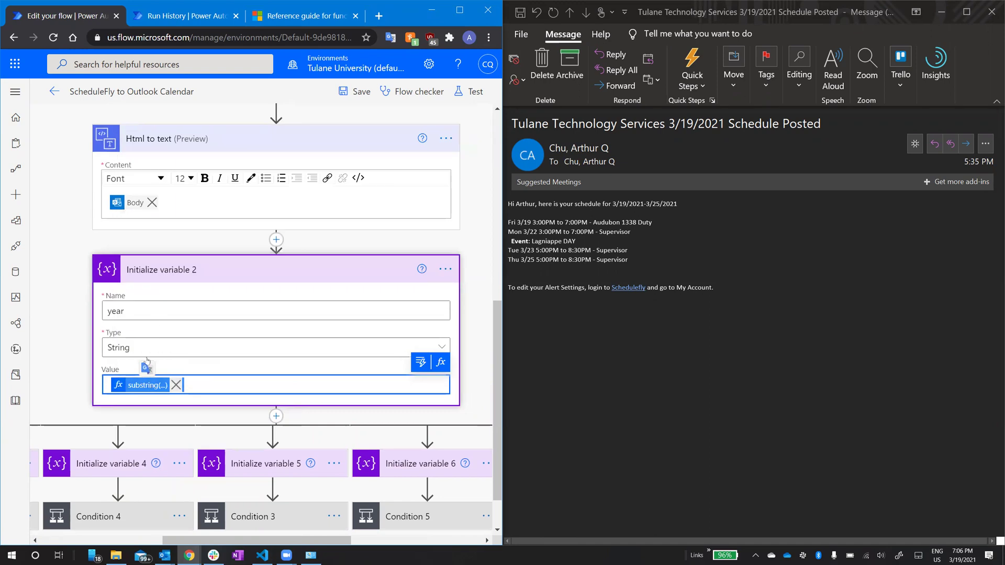
left_click(129, 385)
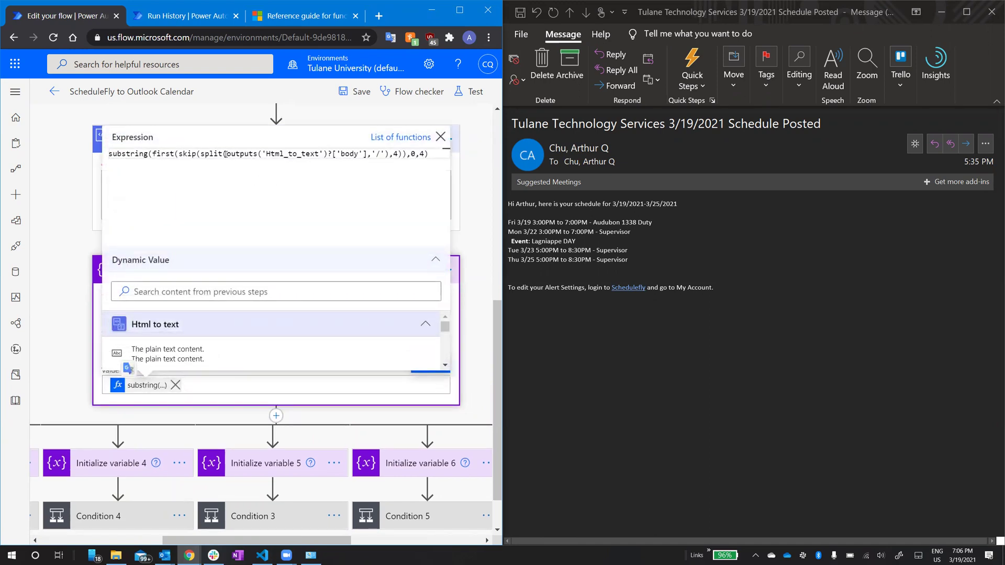
left_click_drag(227, 154, 368, 154)
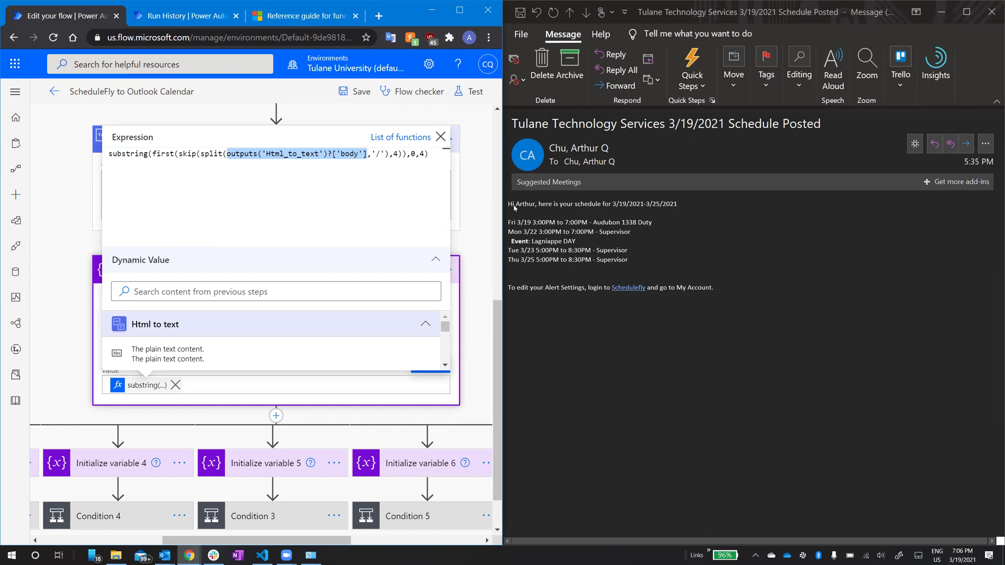
Step: Highlight the email's greeting and date range to locate the 2021 year
left_click(544, 210)
triple_click(592, 214)
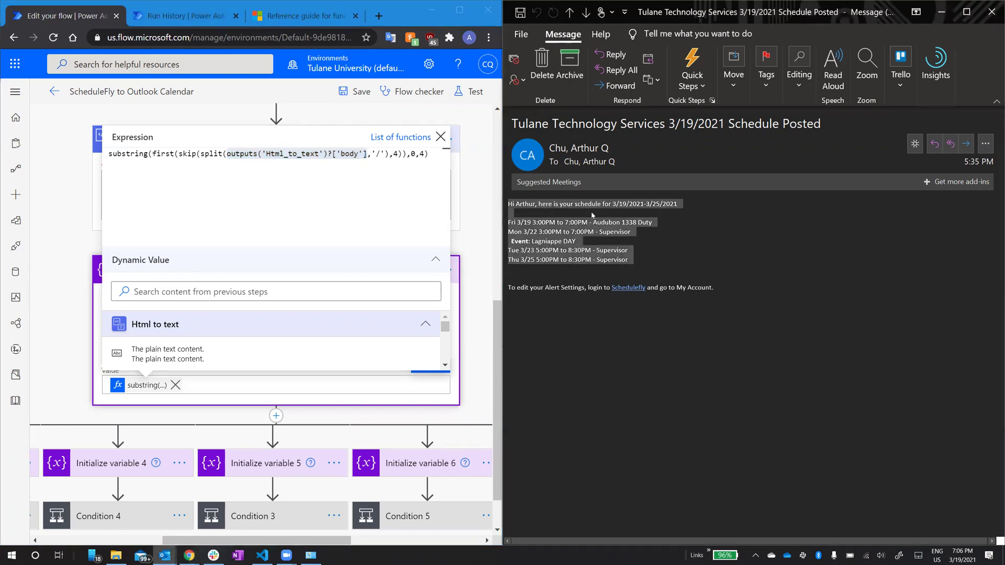
left_click(627, 204)
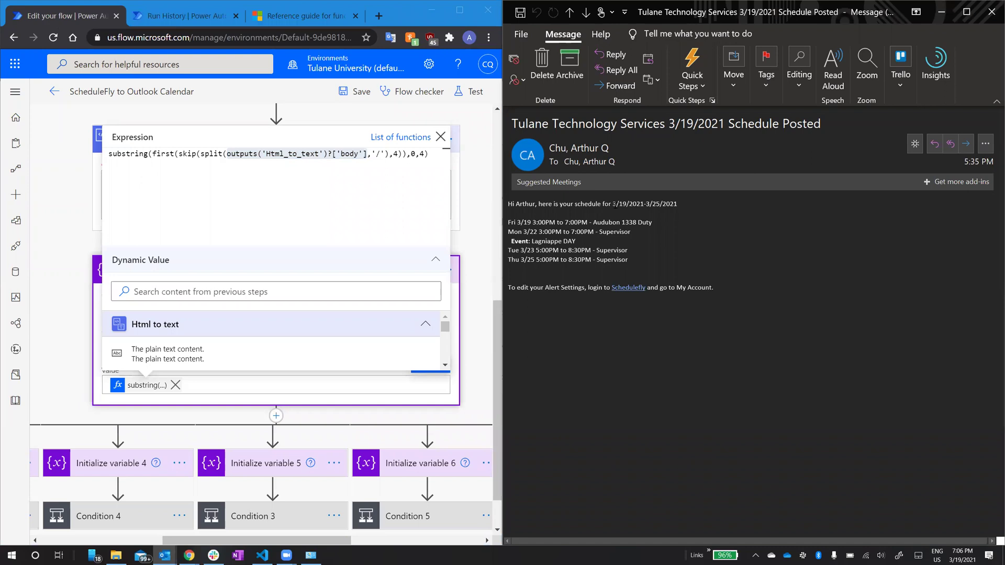
left_click_drag(612, 204, 517, 207)
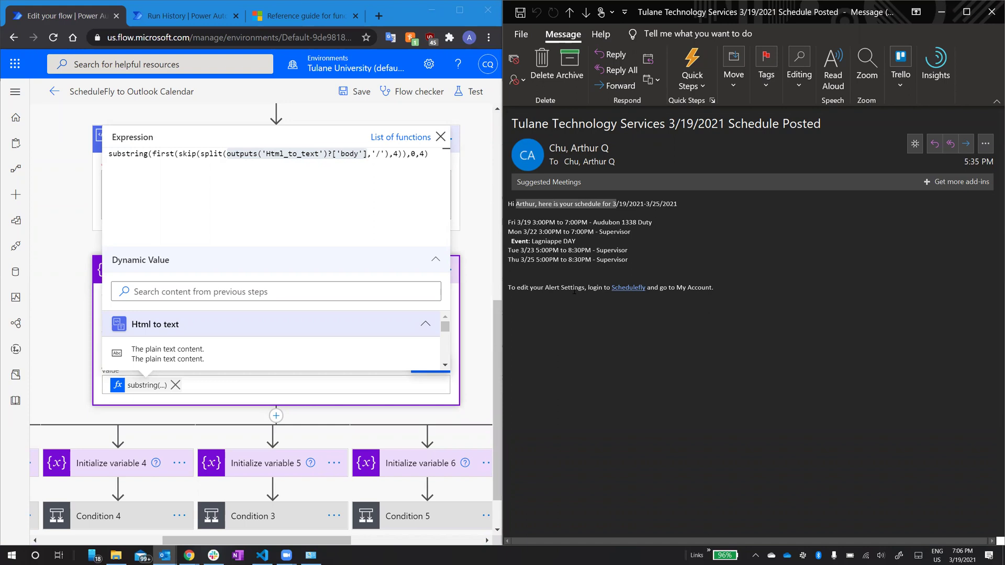
left_click(678, 204)
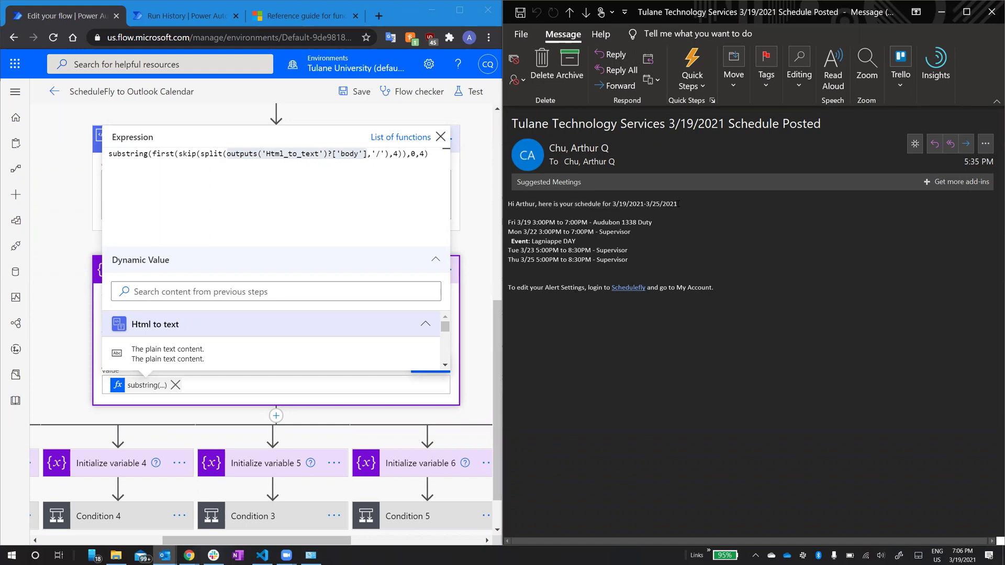
key("shift+Left")
key("shift+Left")
key("shift+Left")
key("shift+Left")
key("shift+Left")
key("shift+Left")
key("shift+Left")
key("shift+Left")
key("shift+Left")
key("shift+Left")
key("shift+Left")
key("shift+Left")
key("shift+Left")
key("shift+Left")
key("shift+Left")
key("shift+Left")
key("shift+Left")
key("shift+Left")
key("shift+Left")
key("shift+Left")
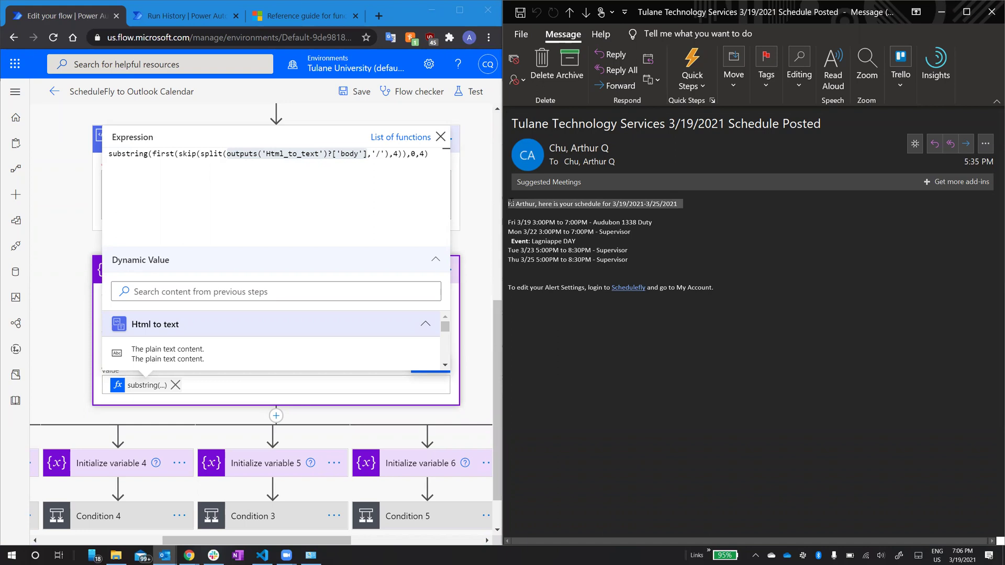
left_click(666, 211)
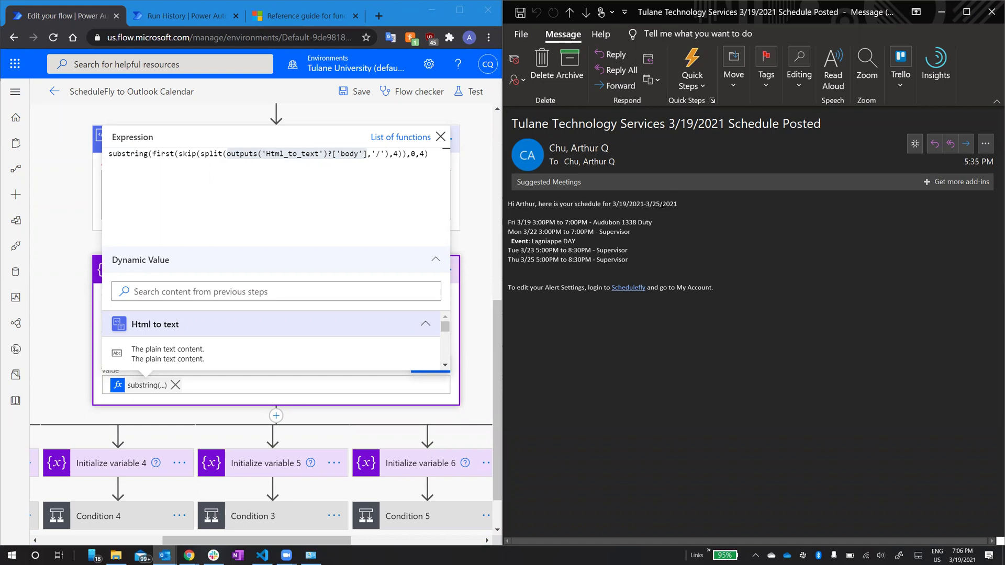
left_click_drag(663, 205, 517, 221)
Step: Edit the year expression so it ends with ,0,4 and close the editor
left_click(174, 154)
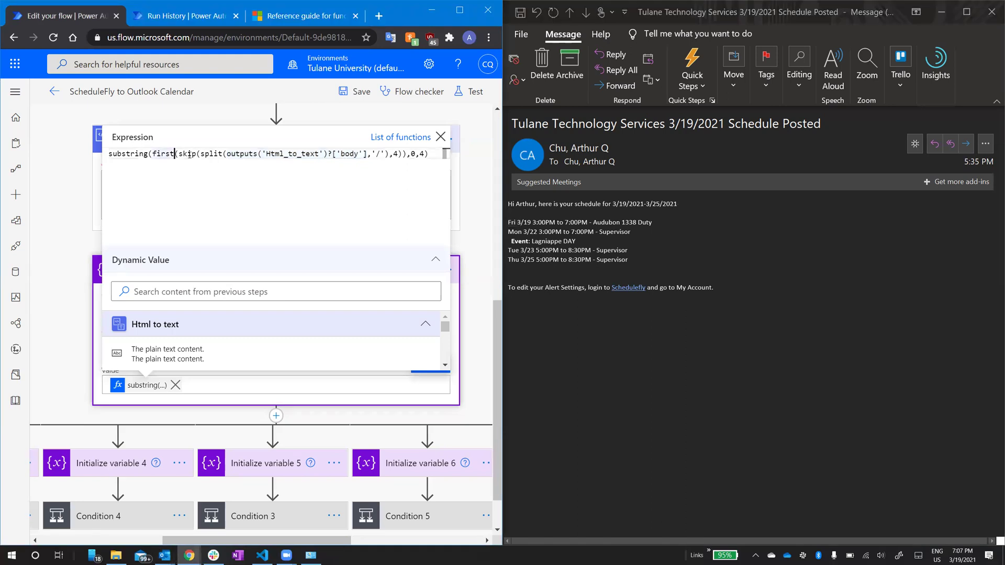
left_click(110, 155)
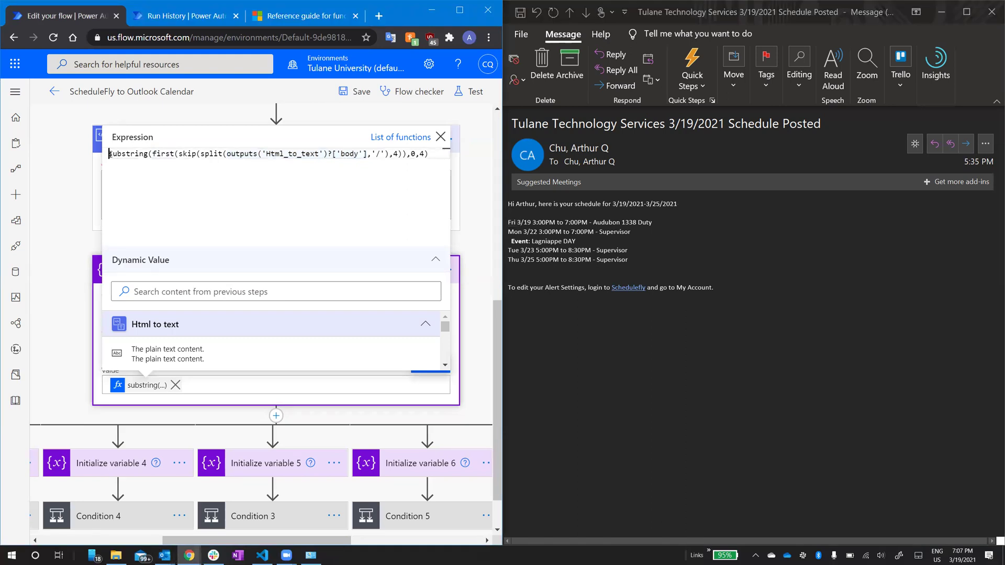
left_click(671, 205)
double_click(670, 205)
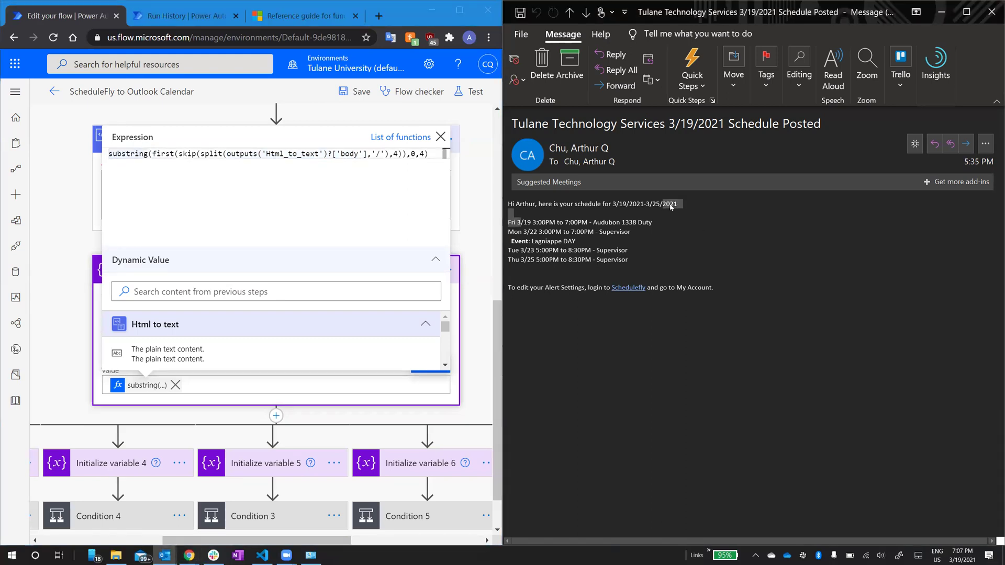
left_click(413, 154)
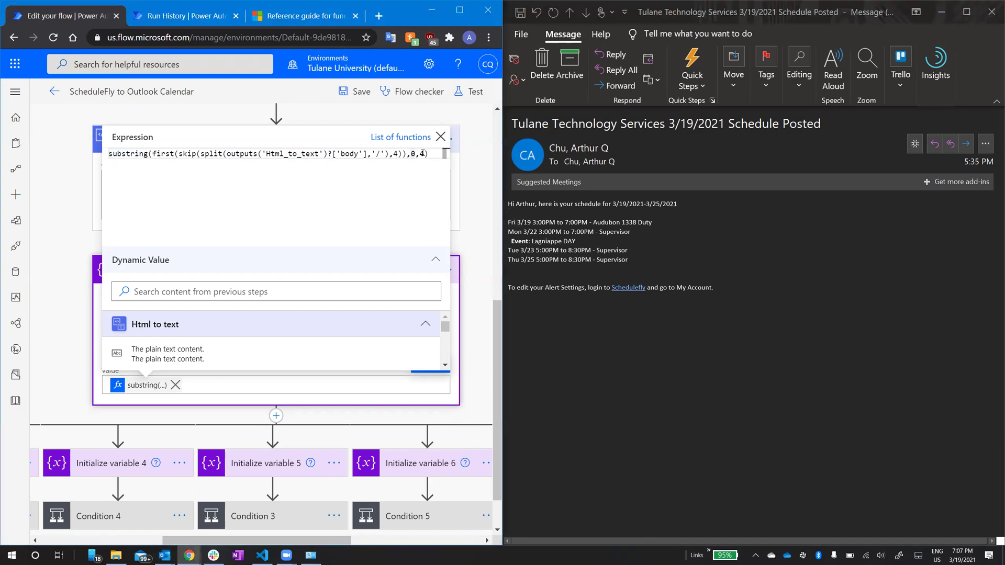
type(",4")
left_click(60, 201)
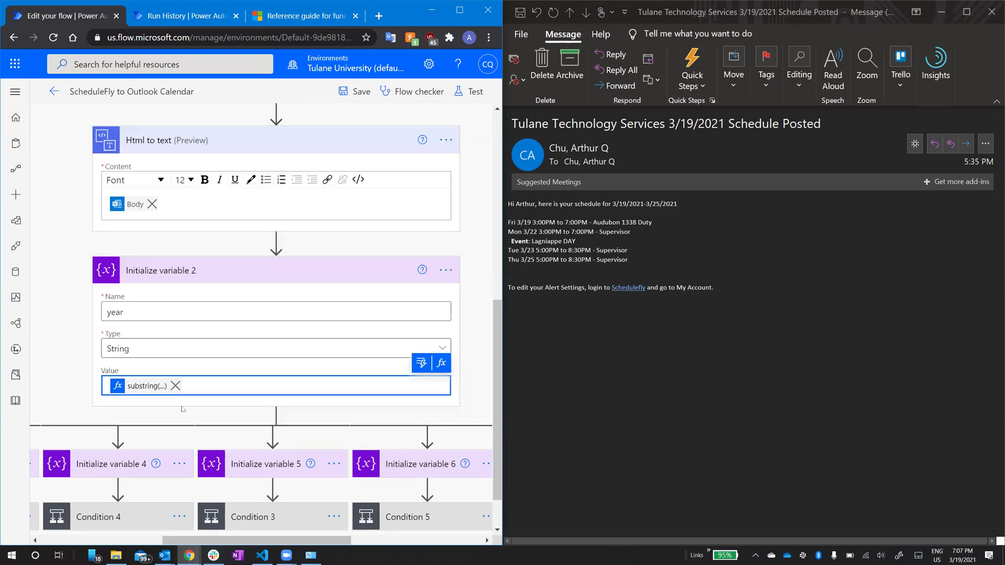
Step: Check in run history that year equals 2021, then return to the flow editor
left_click(184, 16)
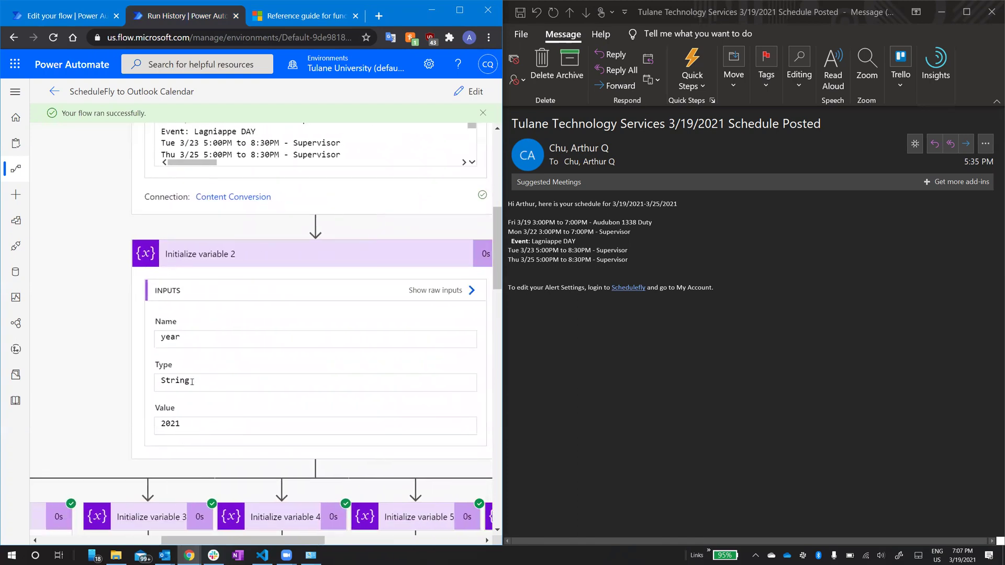
key("ctrl+shift+Tab")
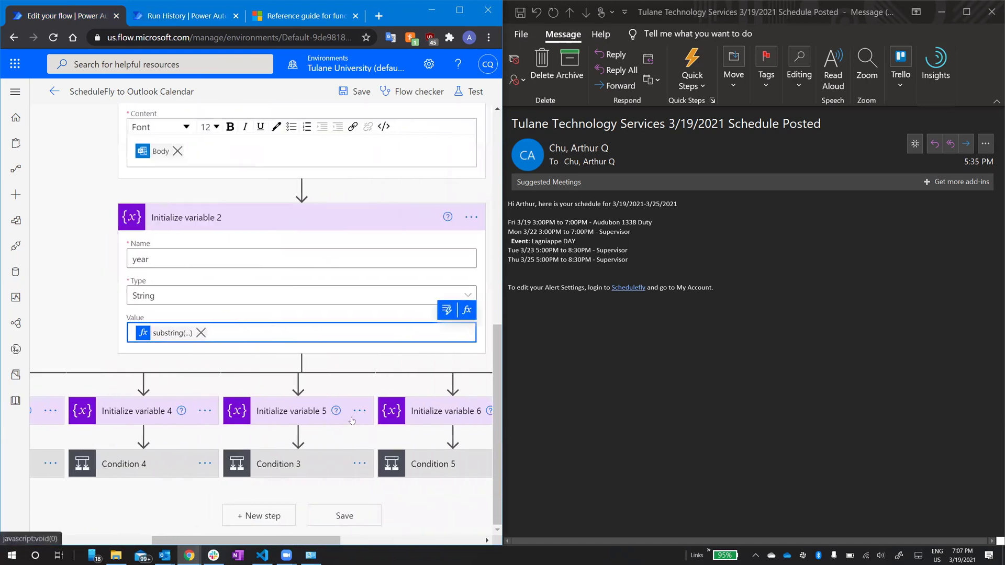
Step: Expand the friday variable step and open its take expression
scroll(352, 420, "right", 3)
scroll(352, 421, "left", 10)
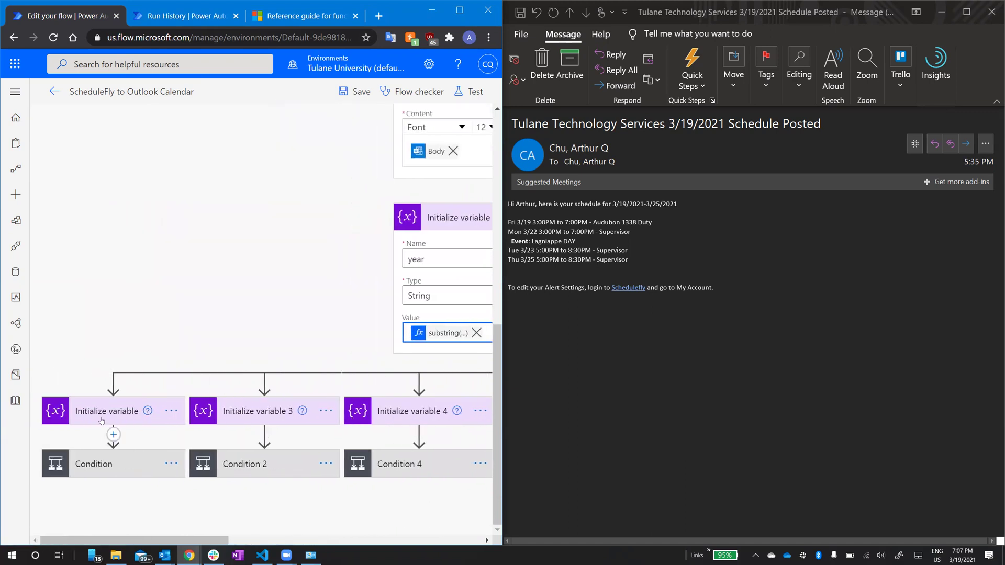
left_click(103, 414)
scroll(190, 382, "down", 2)
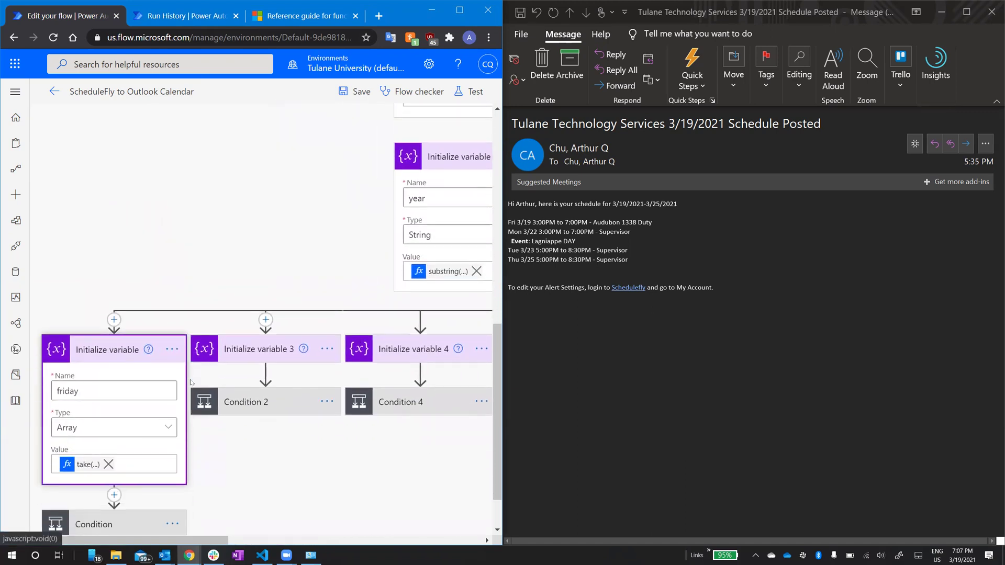
left_click(82, 438)
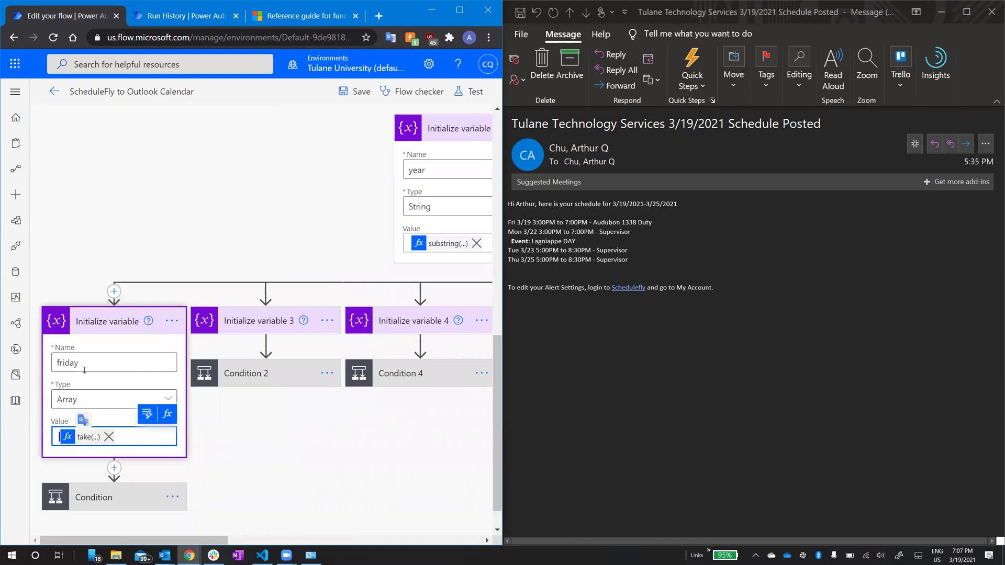
left_click(80, 438)
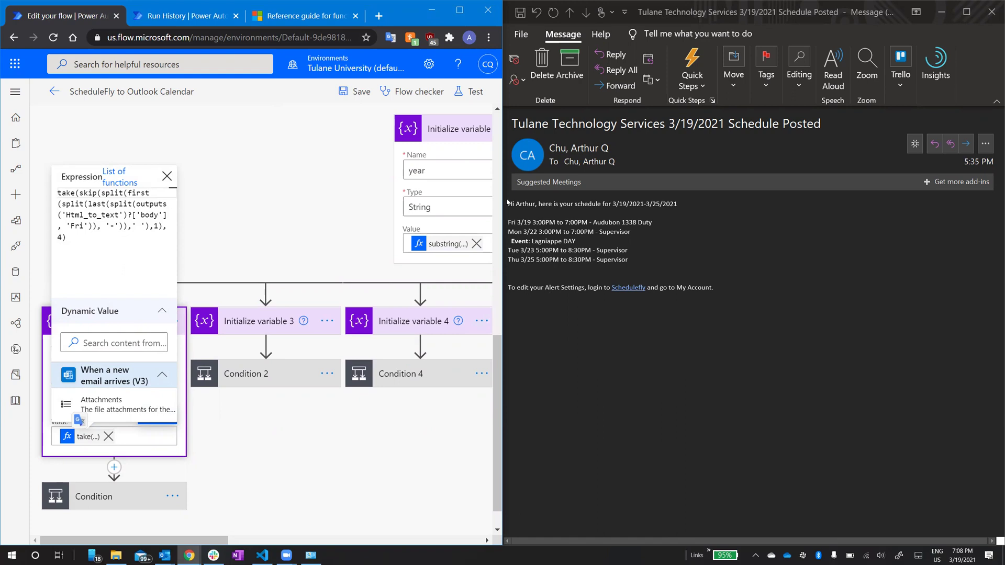
Step: Compare the expression with the email's Friday shift, 3/19 3:00PM to 7:00PM, then close it
left_click_drag(508, 204, 514, 223)
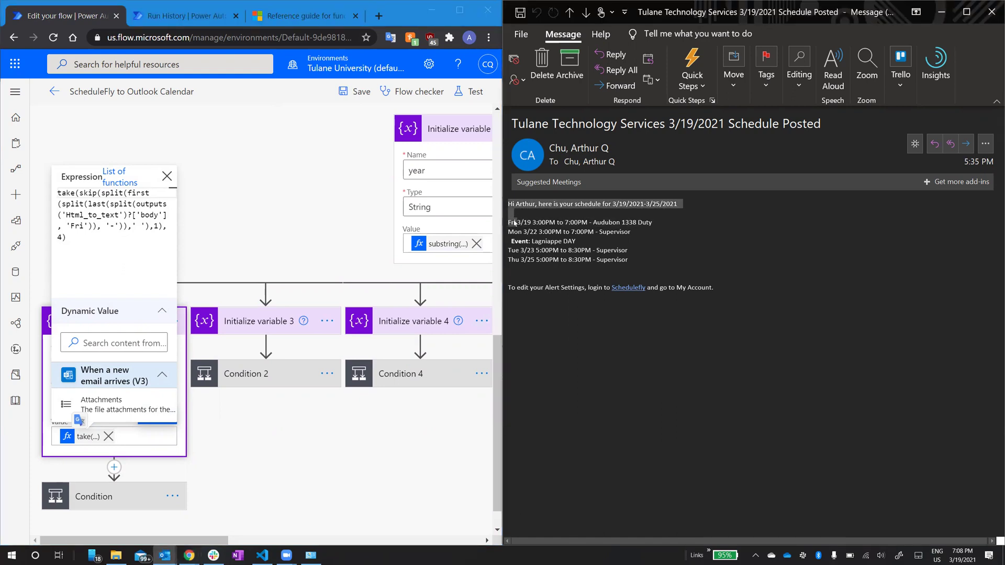
left_click(517, 222)
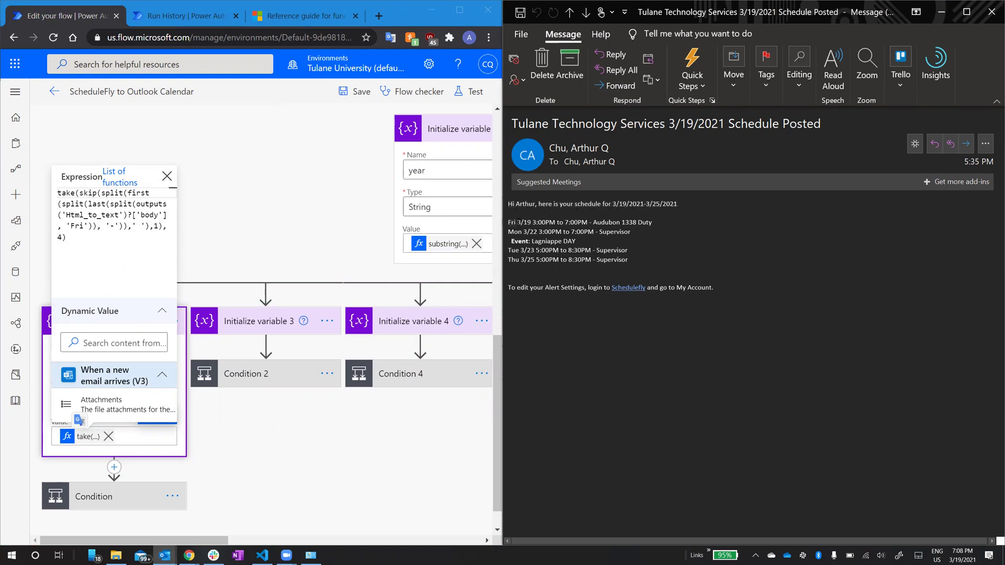
left_click_drag(518, 222, 715, 307)
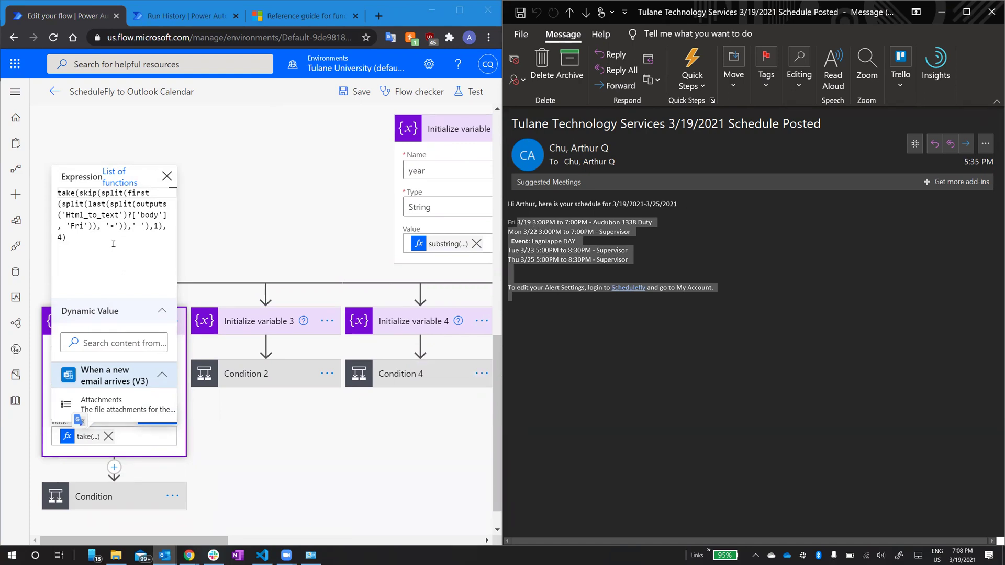
left_click(118, 227)
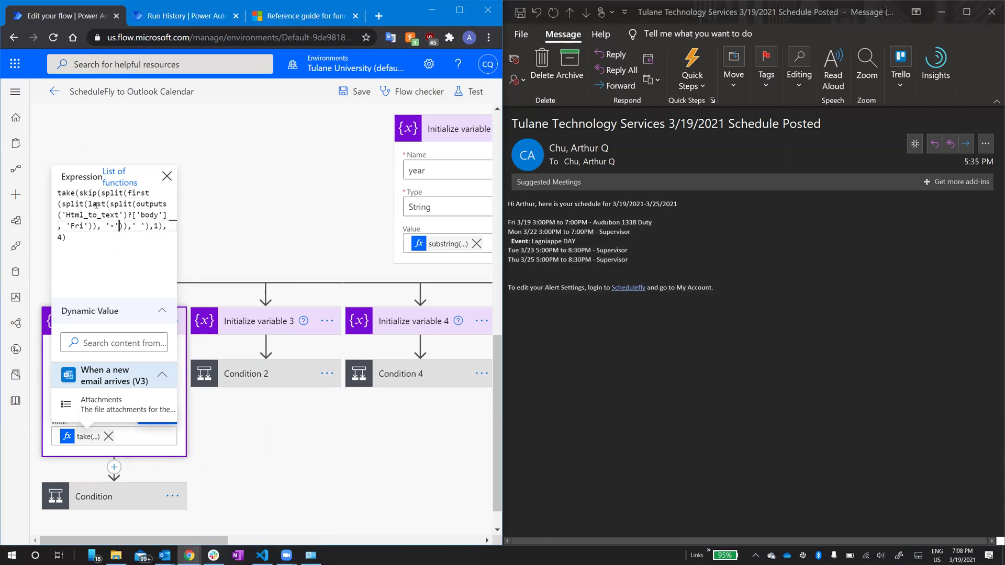
left_click(518, 224)
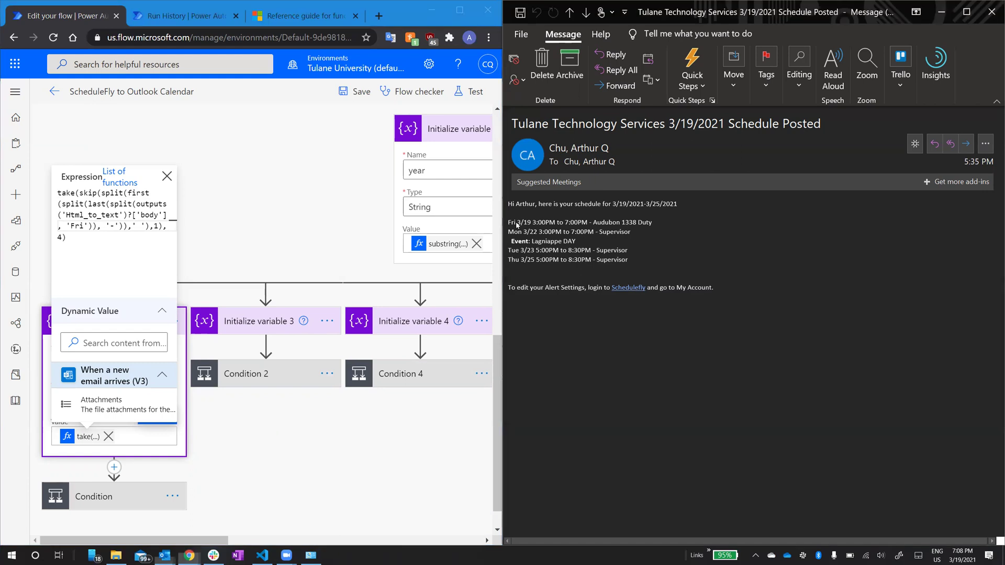
left_click_drag(519, 224, 581, 263)
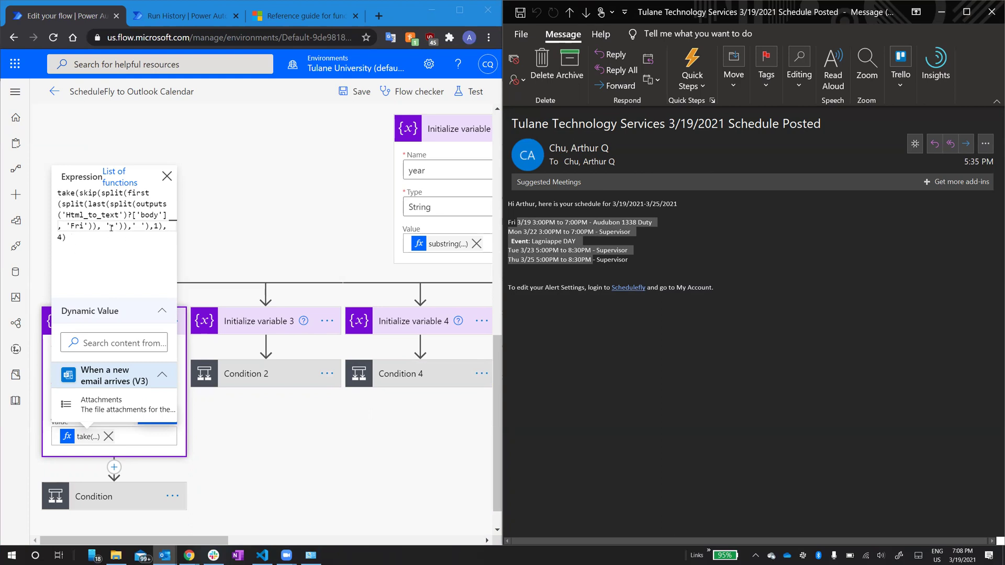
left_click(590, 221)
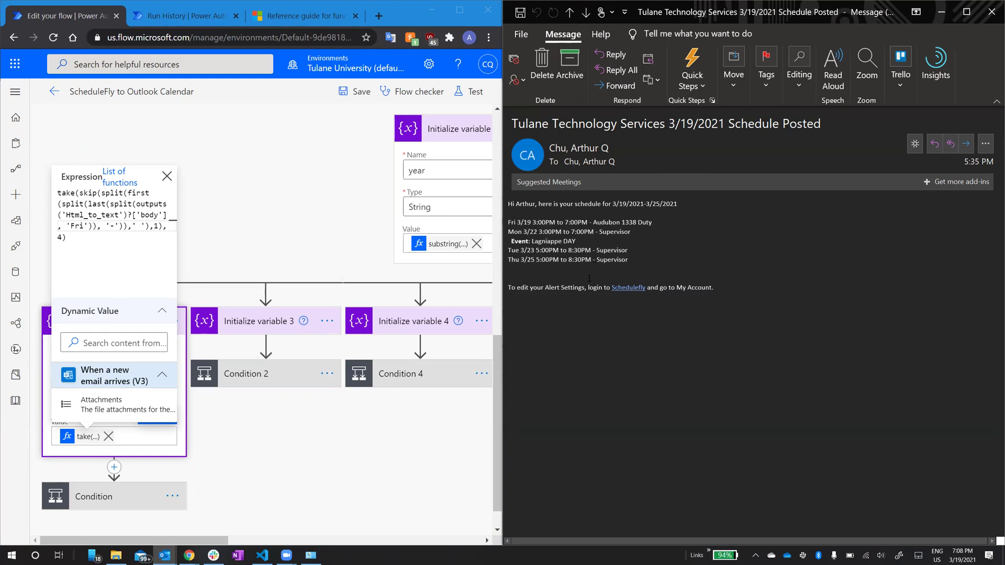
left_click_drag(589, 223, 520, 226)
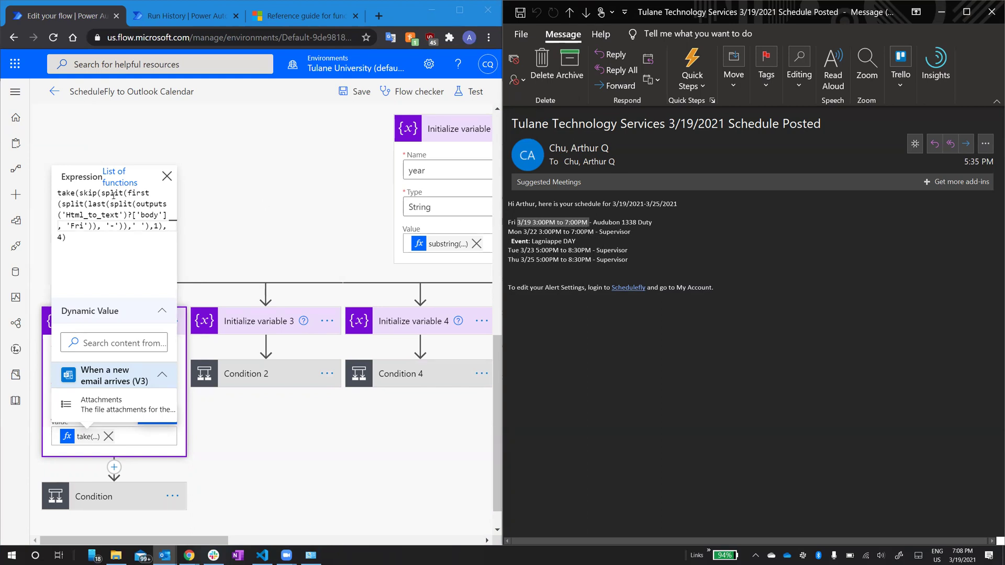
left_click(139, 227)
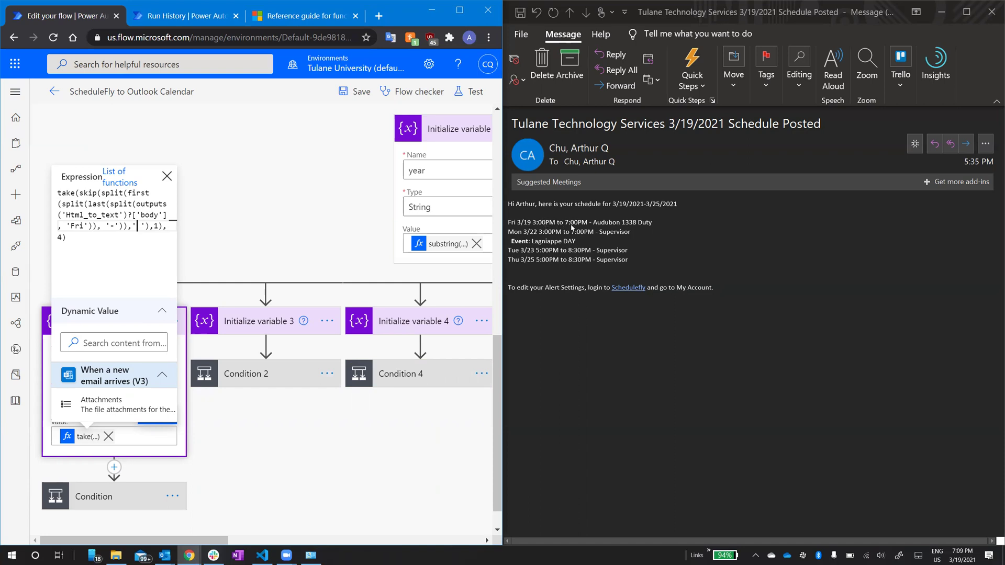
left_click(236, 225)
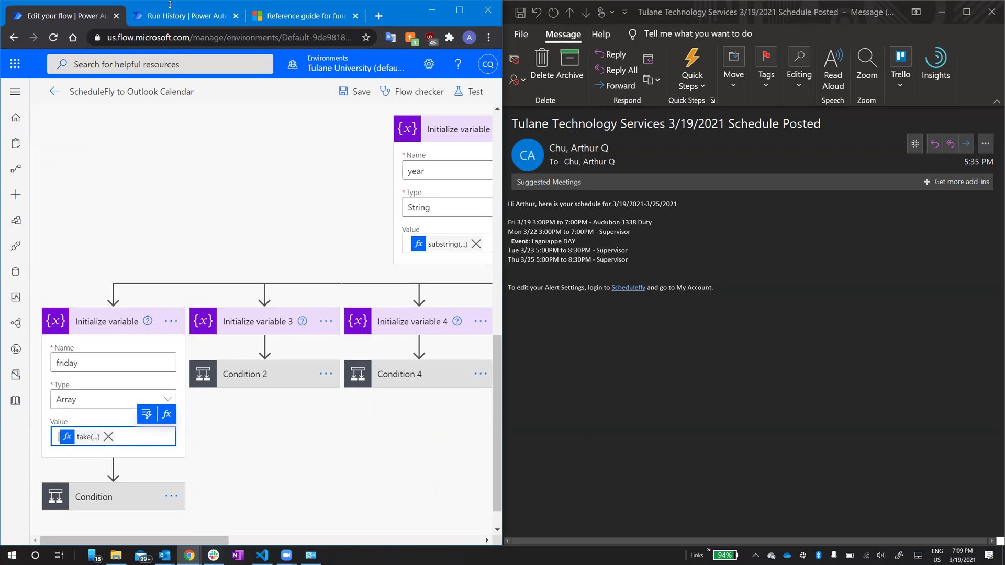
Step: Verify the run stored 3/19, 3:00PM, to, 7:00PM in friday, then return to editing
left_click(173, 19)
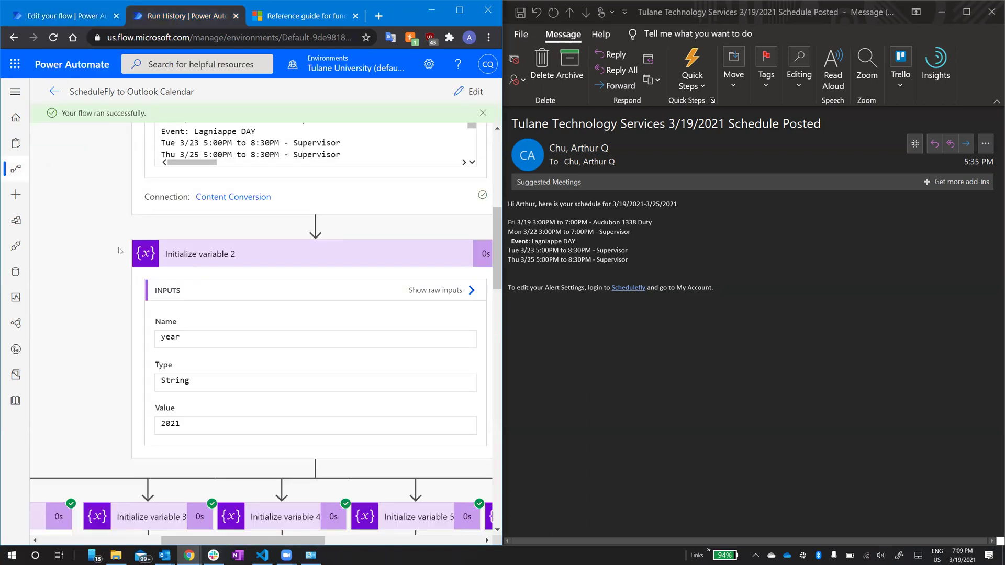
scroll(119, 250, "down", 2)
scroll(118, 250, "left", 5)
scroll(118, 250, "down", 2)
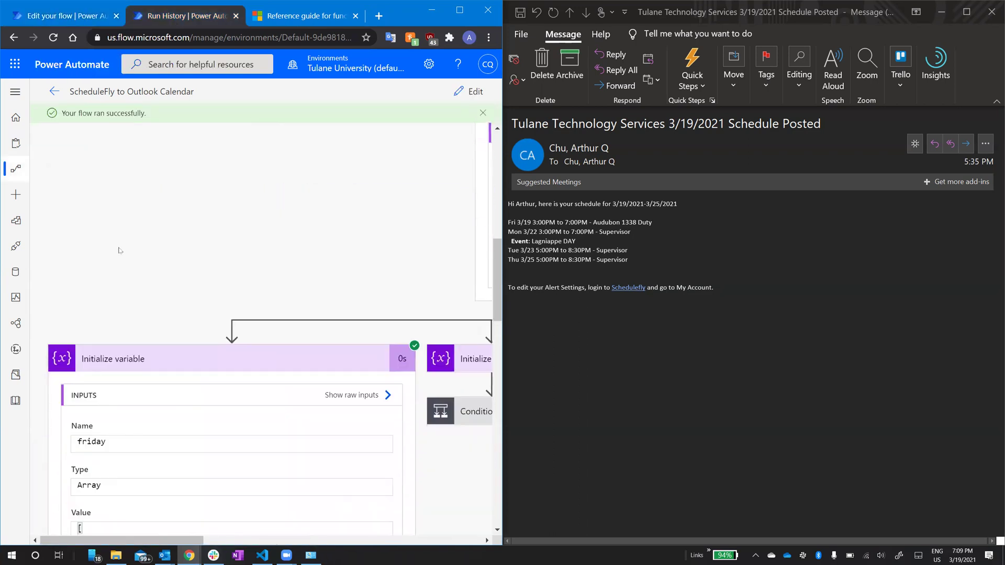
scroll(118, 250, "down", 3)
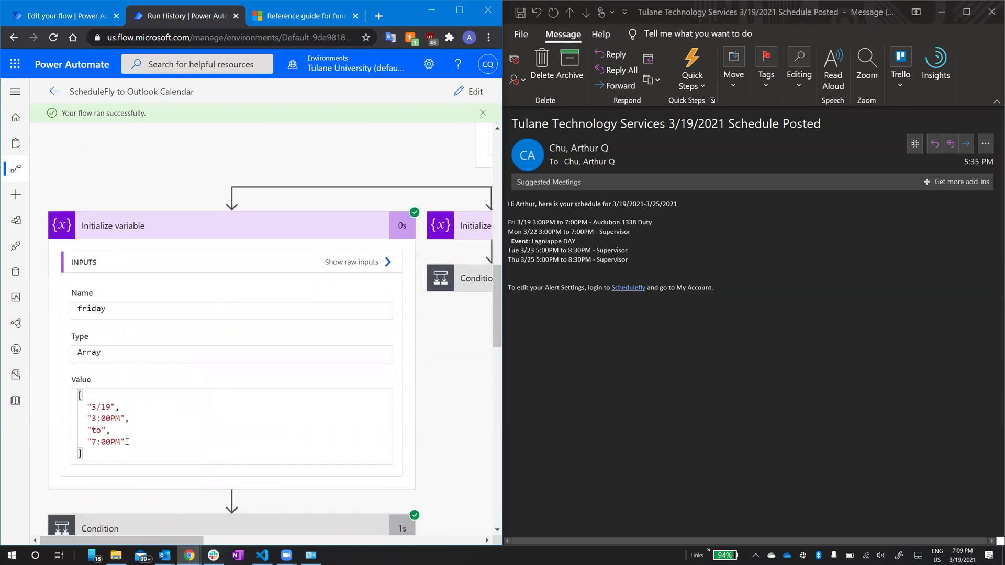
left_click_drag(126, 442, 87, 407)
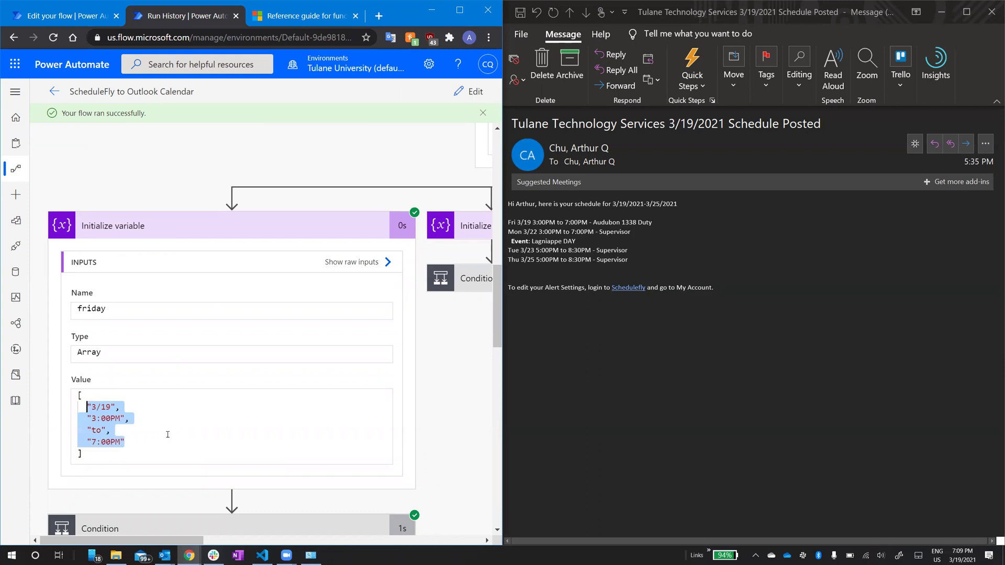
scroll(168, 434, "down", 3)
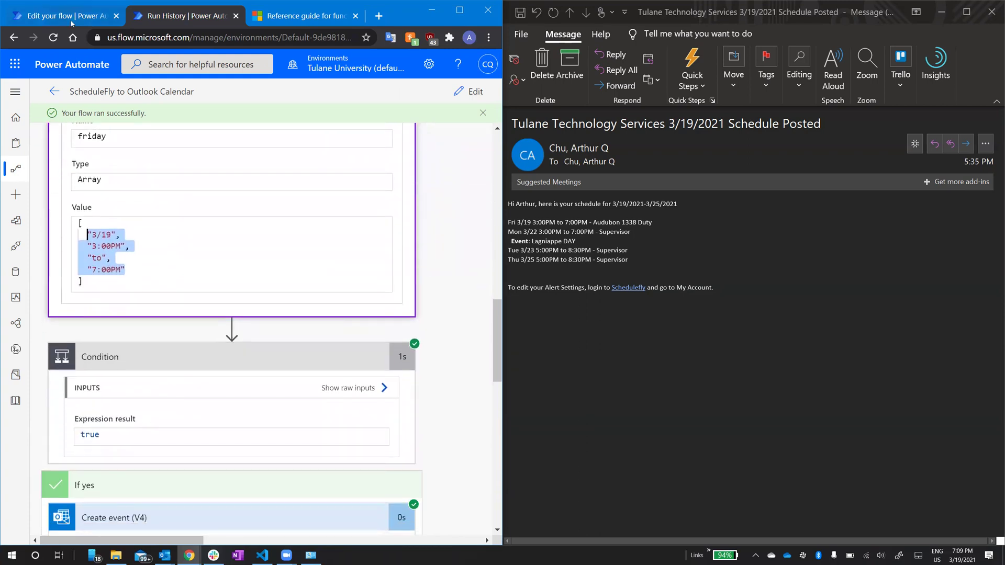
left_click(71, 20)
Step: Expand the Condition to show its friday contains 'to' rule
scroll(120, 450, "down", 1)
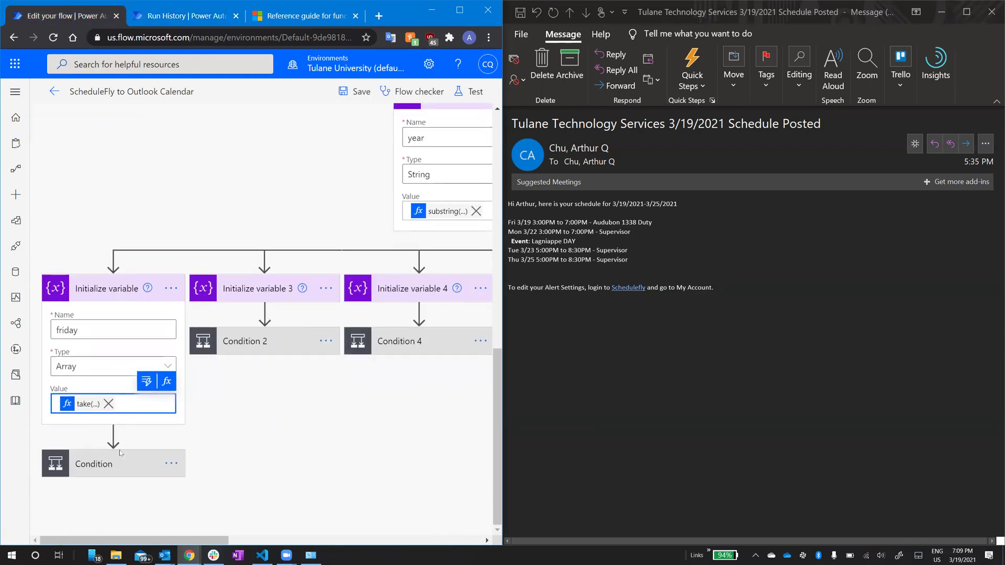
left_click(120, 452)
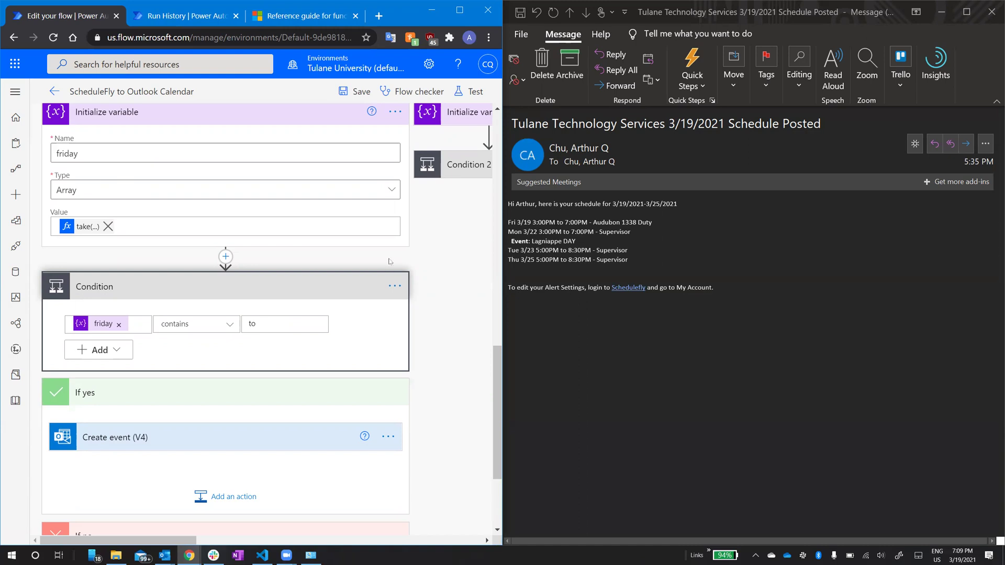
scroll(285, 297, "down", 3)
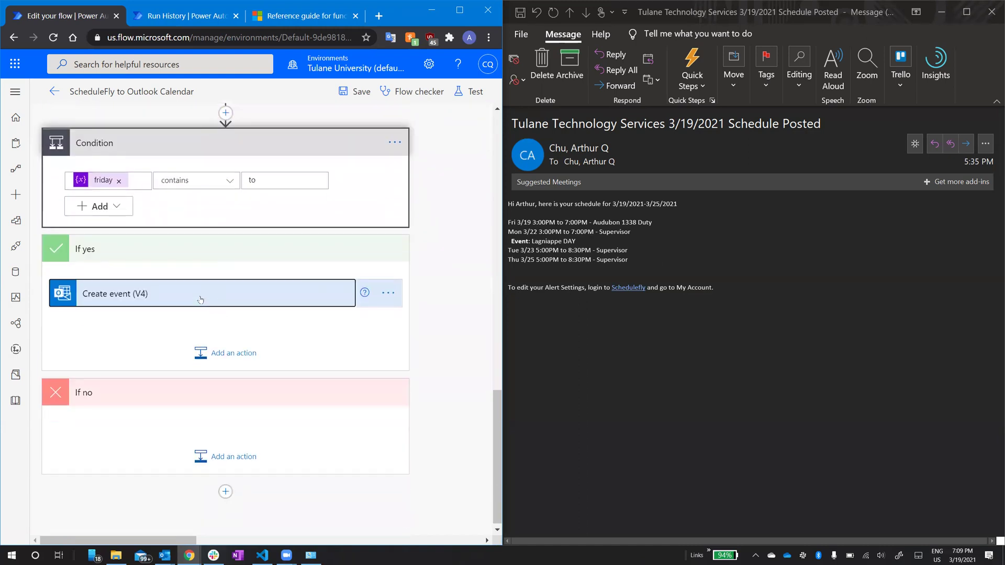
Step: Expand Create event (V4), keeping the Work calendar and subject Work (IT Assistant)
left_click(200, 297)
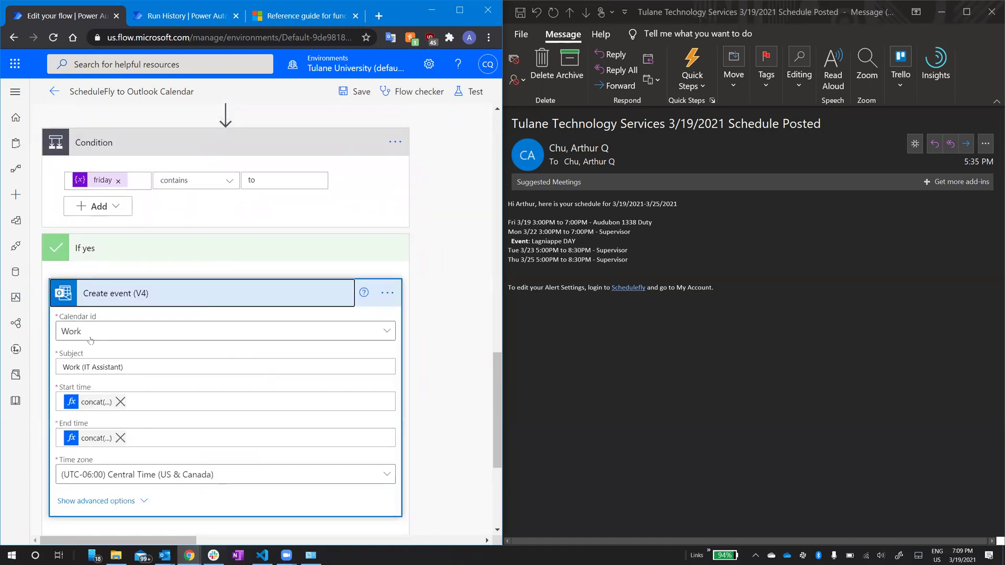
left_click(119, 334)
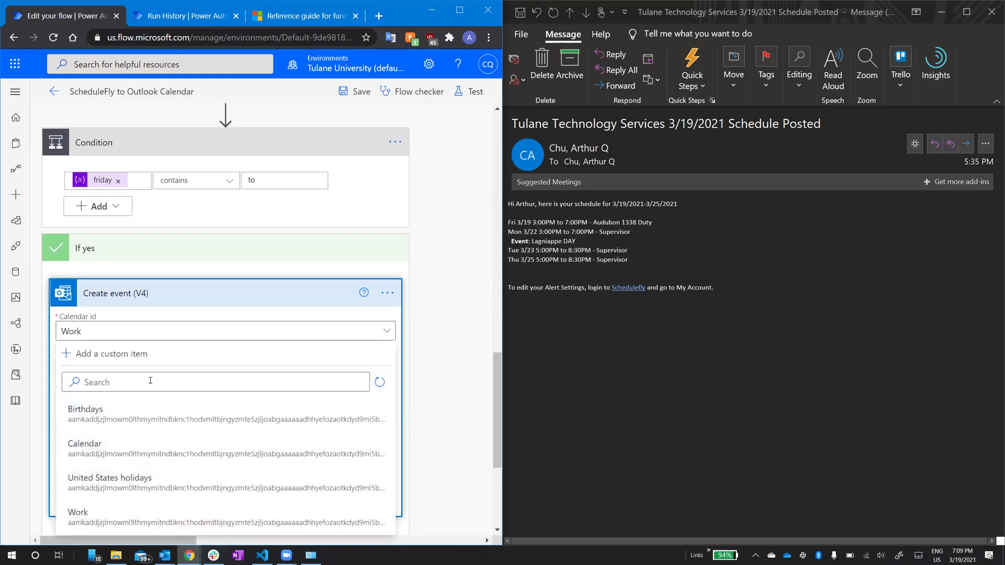
left_click(439, 333)
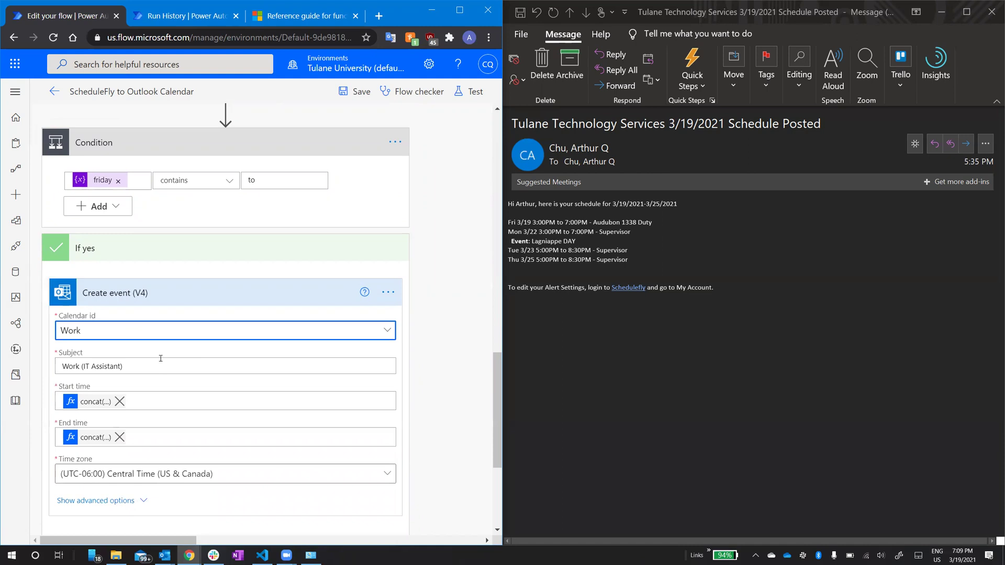
left_click_drag(151, 362, 61, 372)
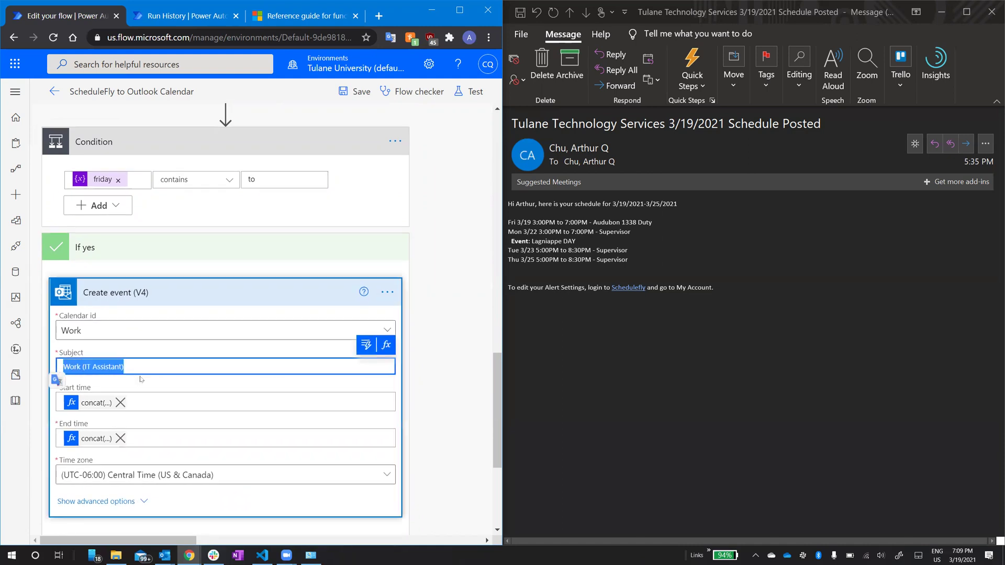
left_click(440, 370)
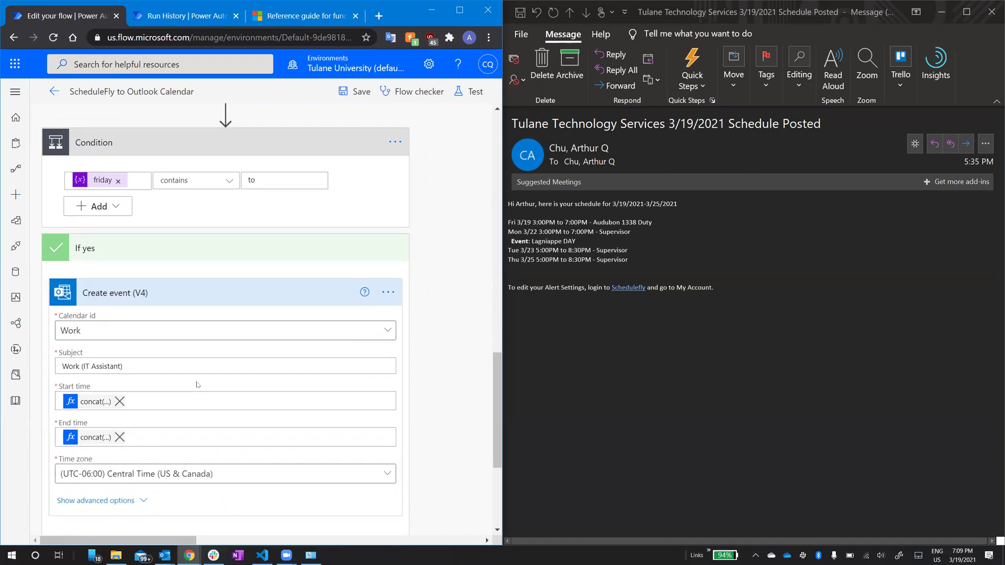
scroll(196, 382, "down", 1)
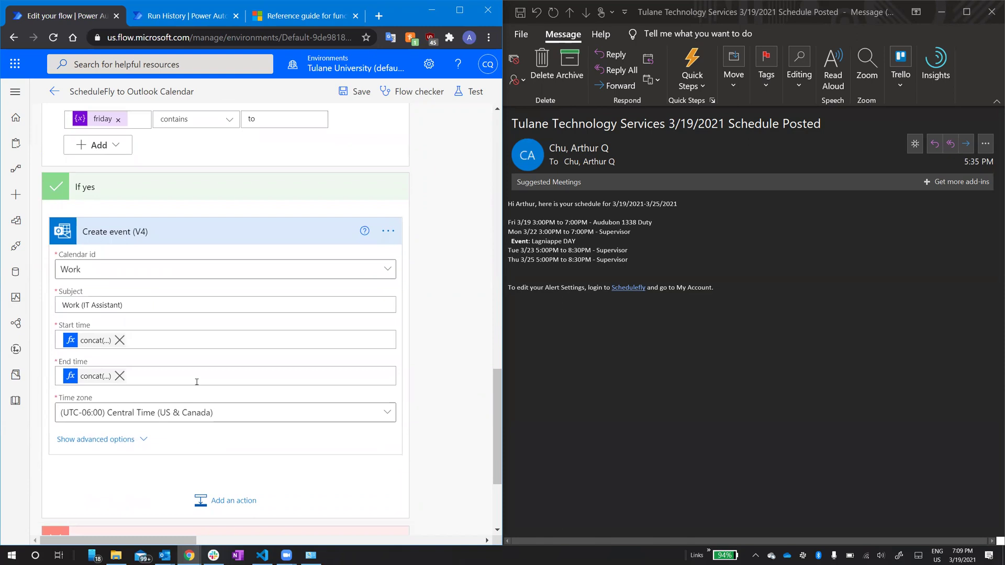
Step: Open the Start time concat expression and step through its year, dash and friday date parts
left_click(90, 341)
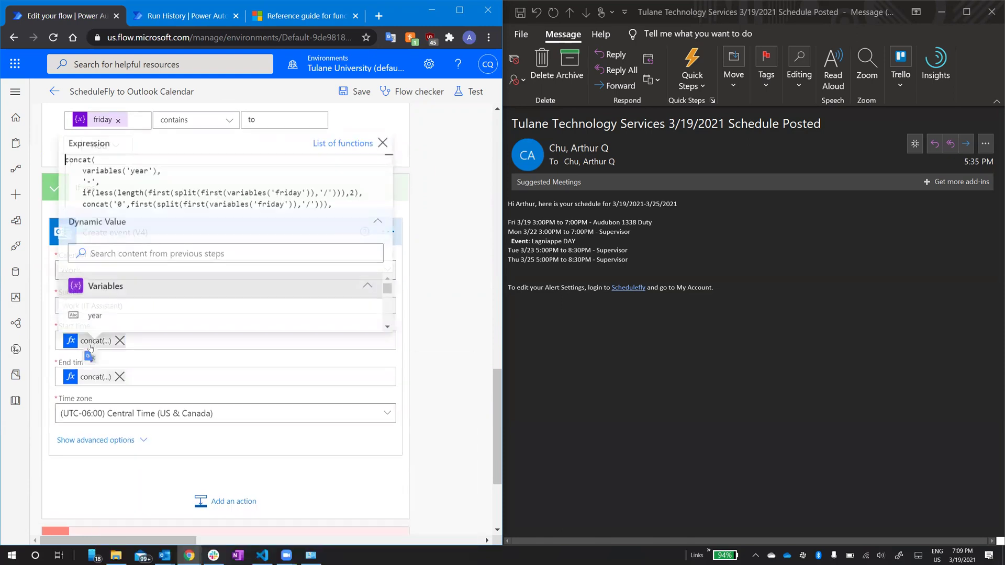
left_click(91, 341)
left_click(90, 341)
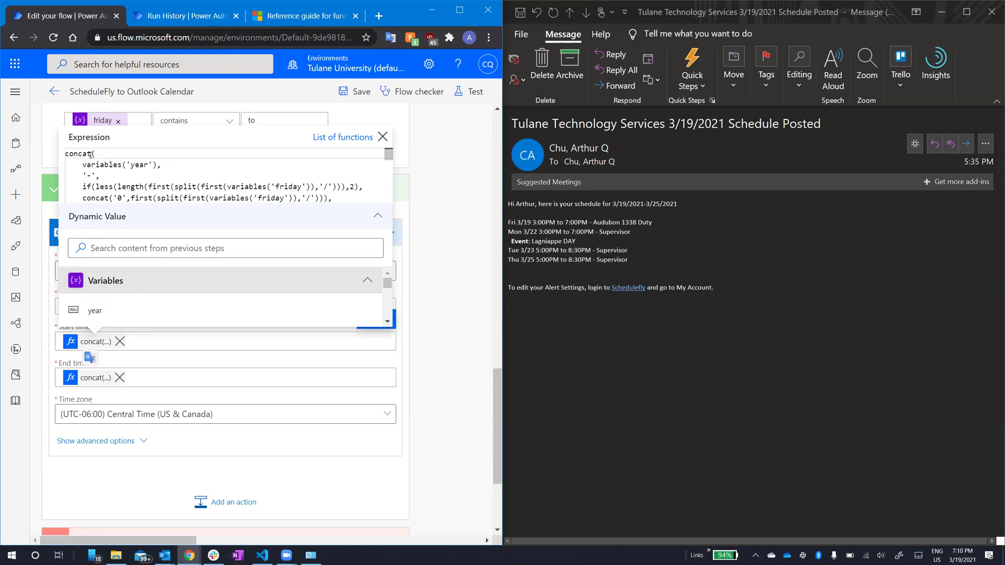
left_click(167, 166)
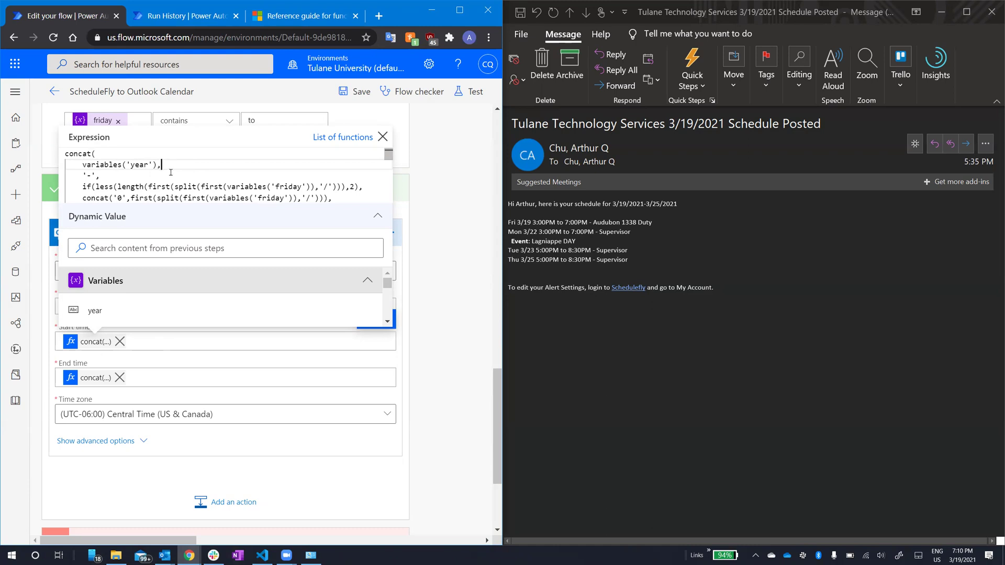
left_click(171, 172)
key("Down")
key("Down")
key("Down")
key("Right")
key("Right")
key("Right")
key("Right")
key("Right")
key("Right")
key("Right")
key("Right")
key("Right")
key("Right")
key("Right")
key("Right")
key("Right")
key("Right")
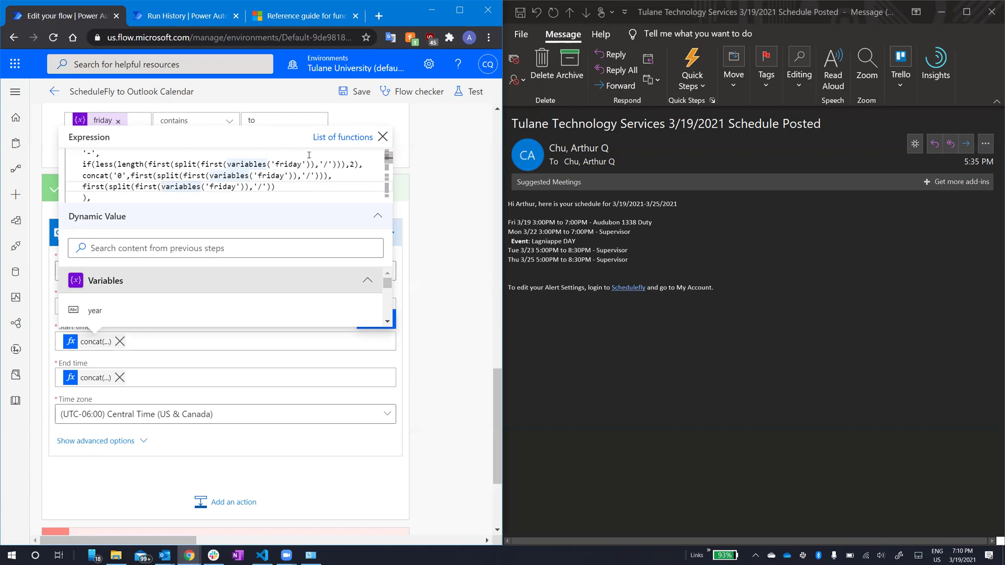
left_click(335, 175)
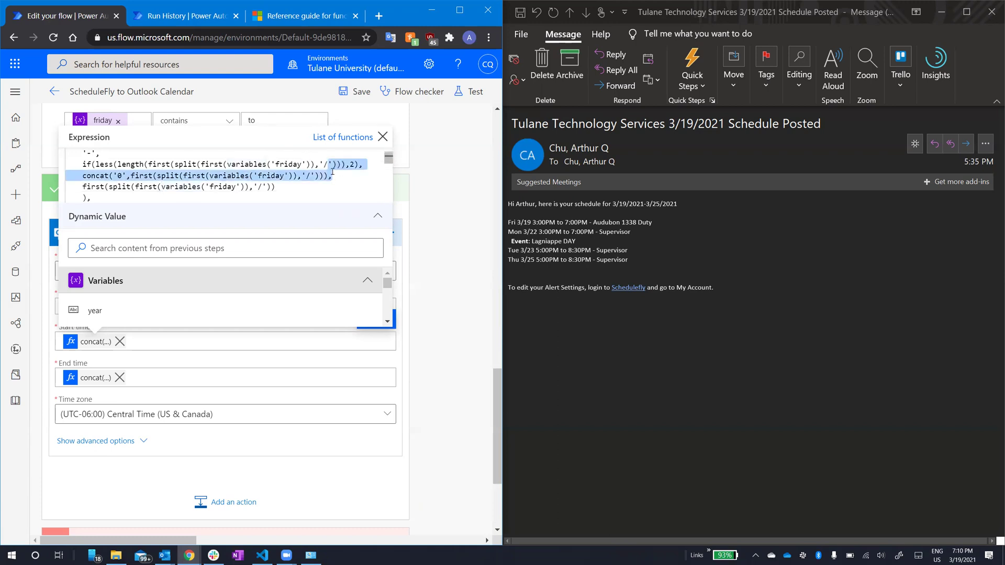
left_click(519, 224)
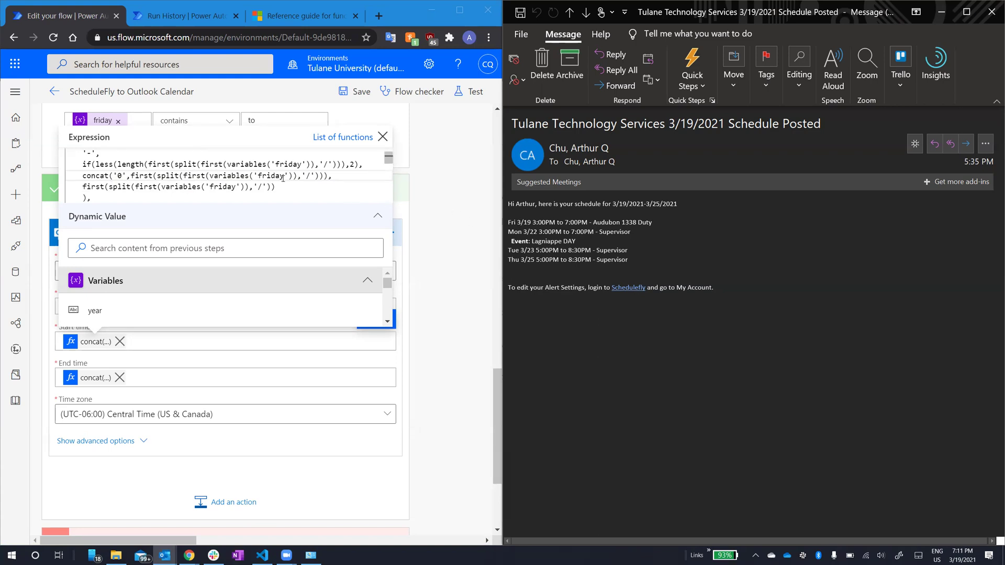
scroll(282, 179, "down", 3)
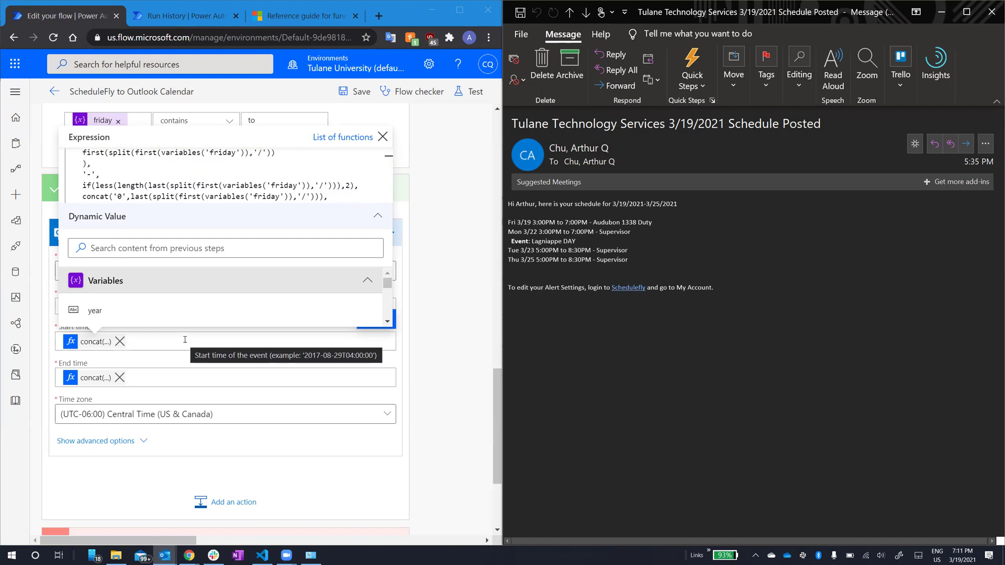
scroll(207, 182, "down", 2)
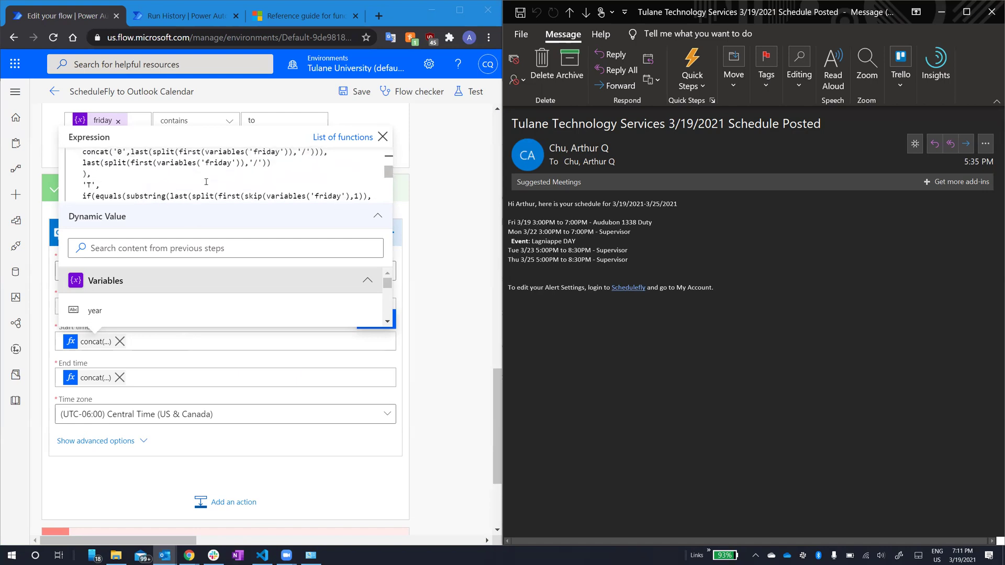
scroll(206, 182, "up", 1)
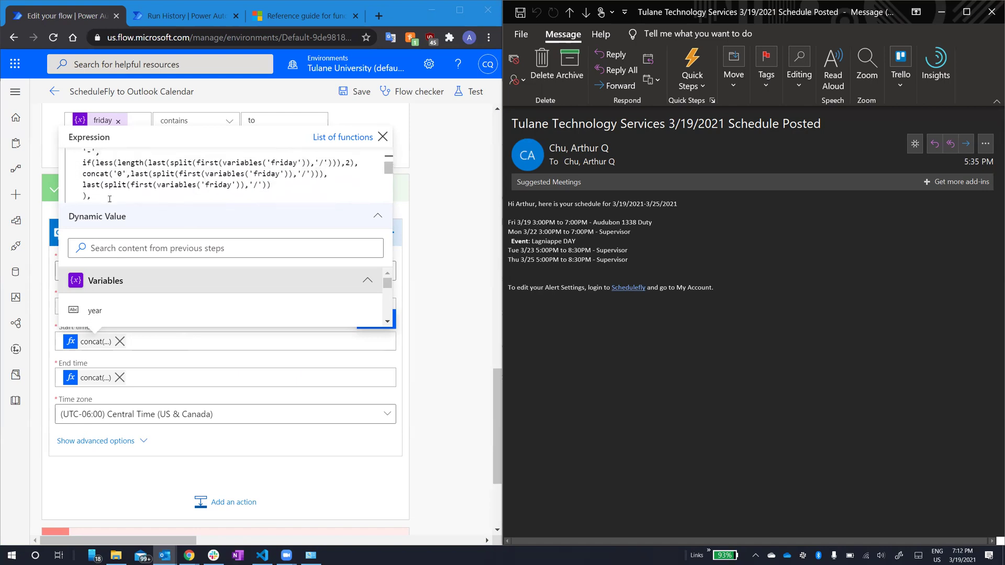
scroll(167, 182, "up", 1)
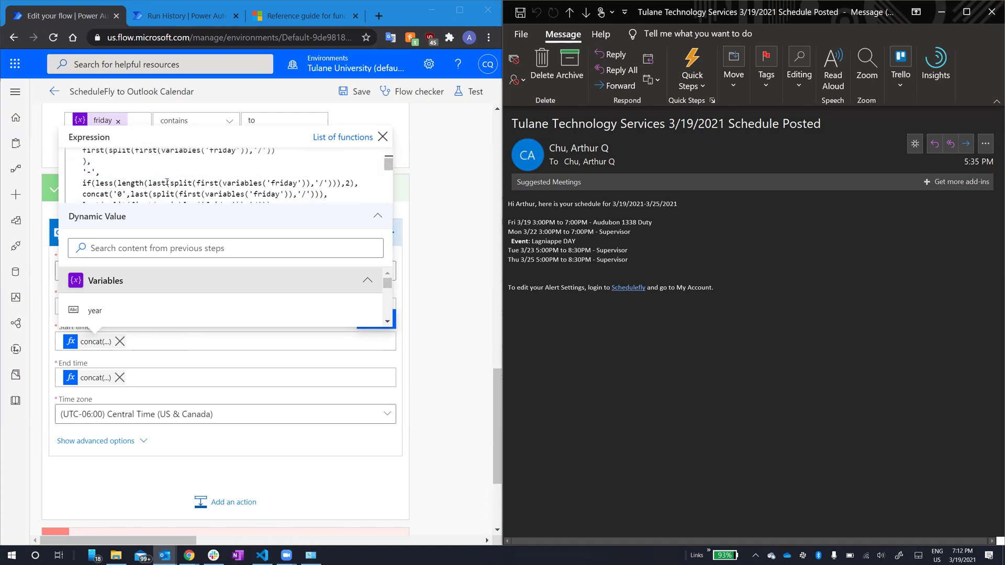
scroll(166, 181, "down", 1)
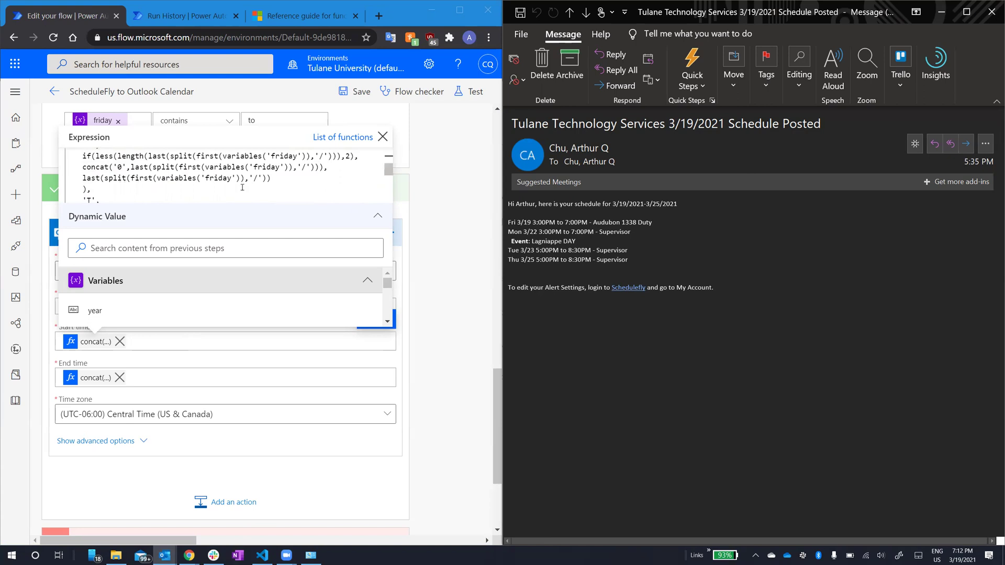
left_click(157, 157)
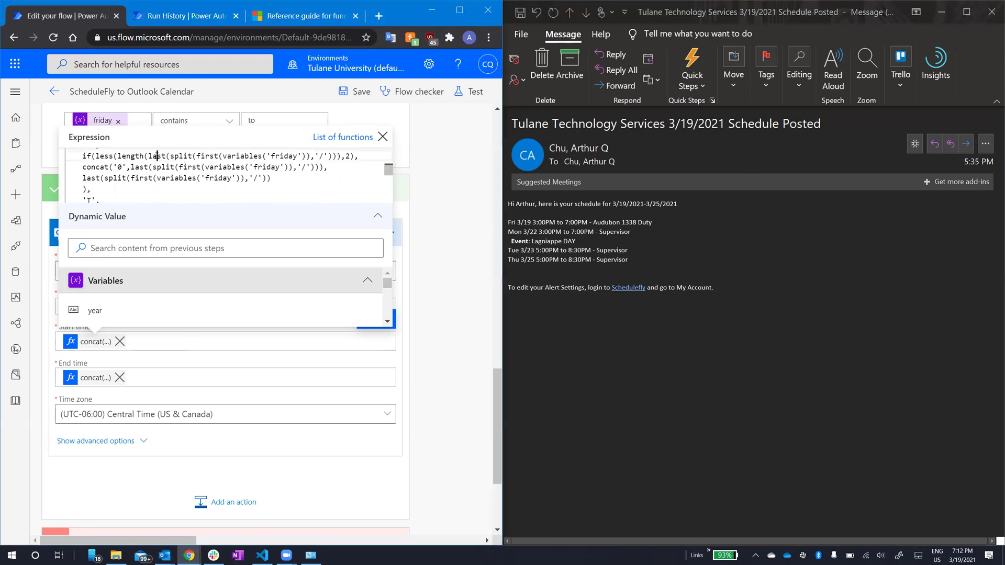
left_click(530, 228)
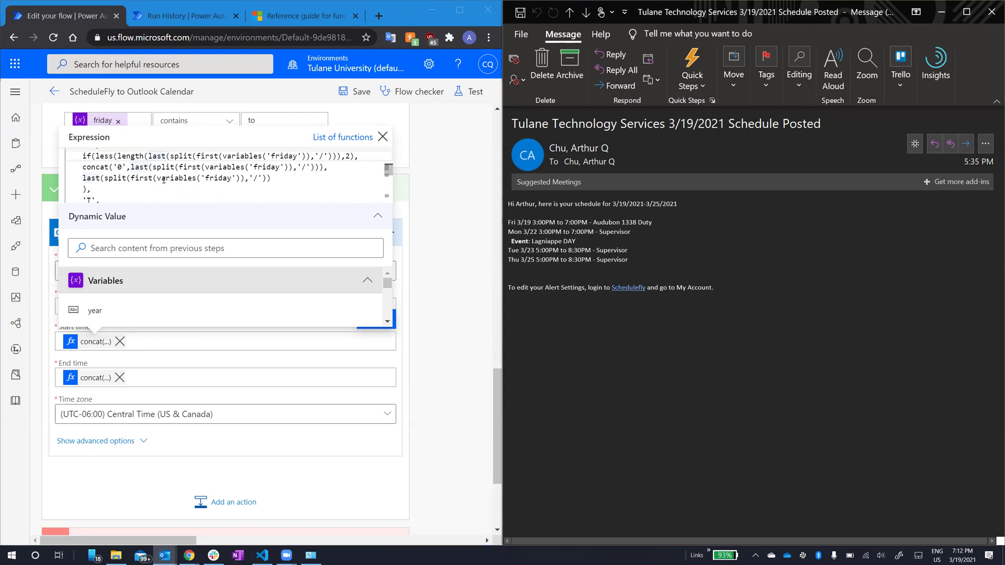
scroll(163, 180, "down", 2)
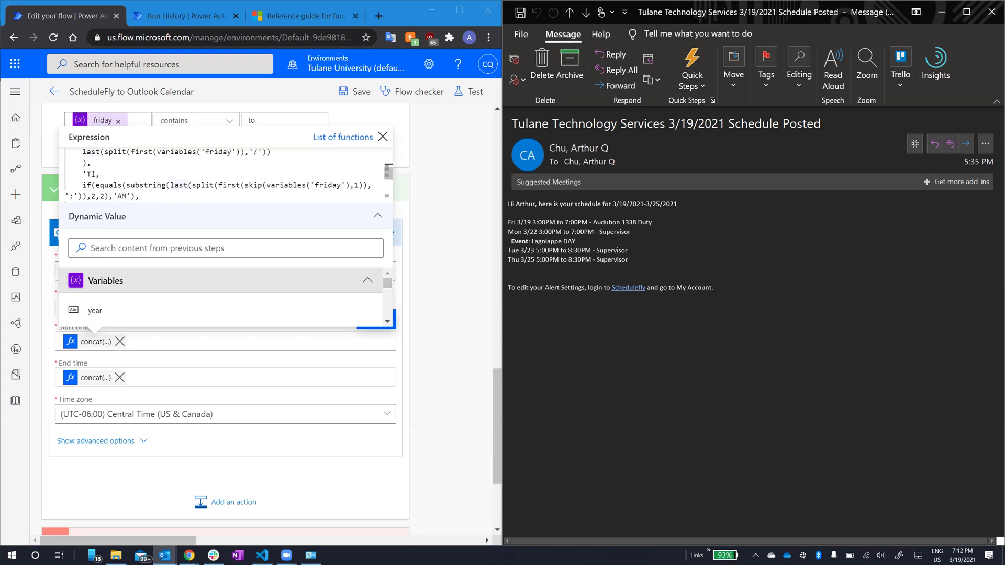
scroll(159, 183, "down", 2)
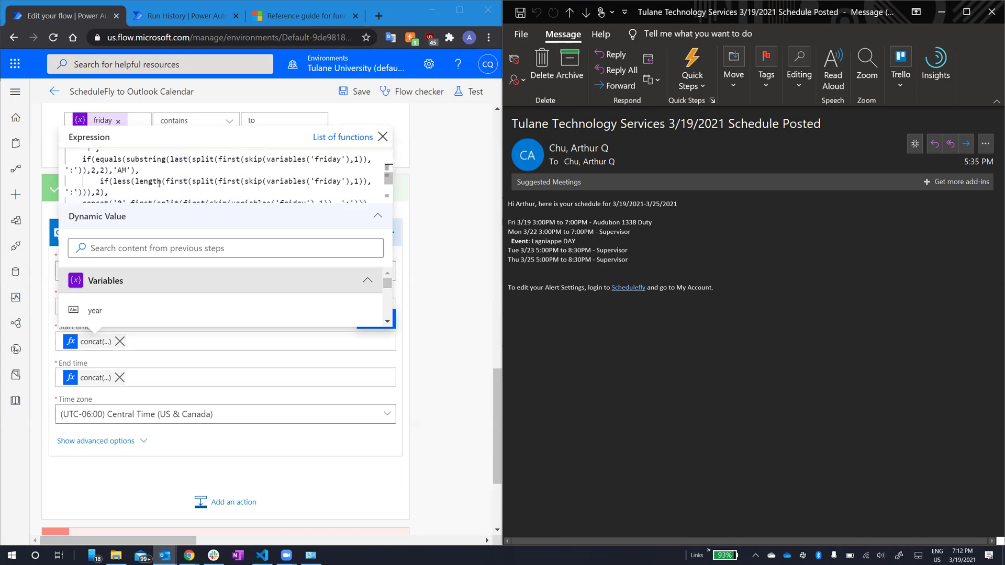
scroll(159, 184, "down", 5)
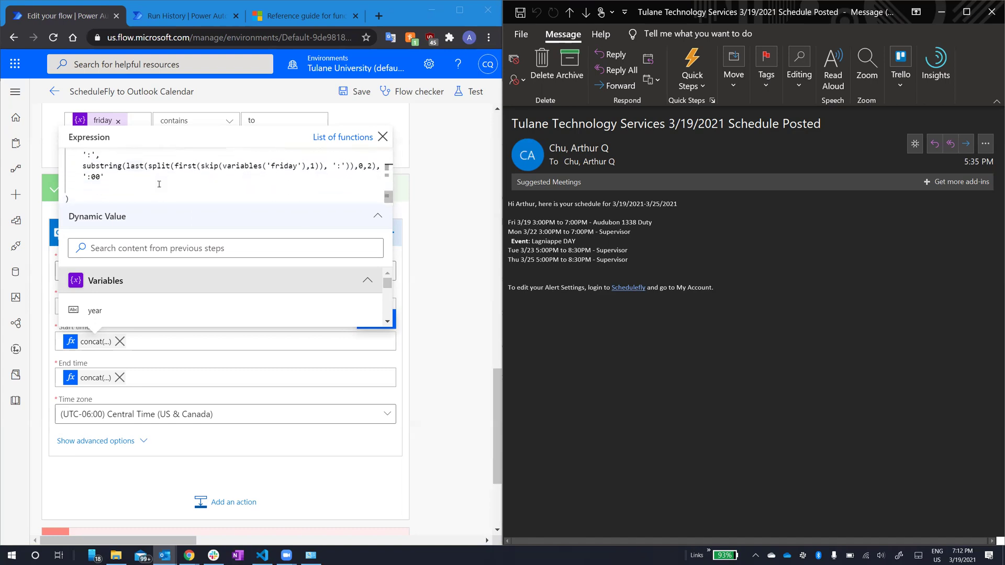
scroll(159, 184, "up", 5)
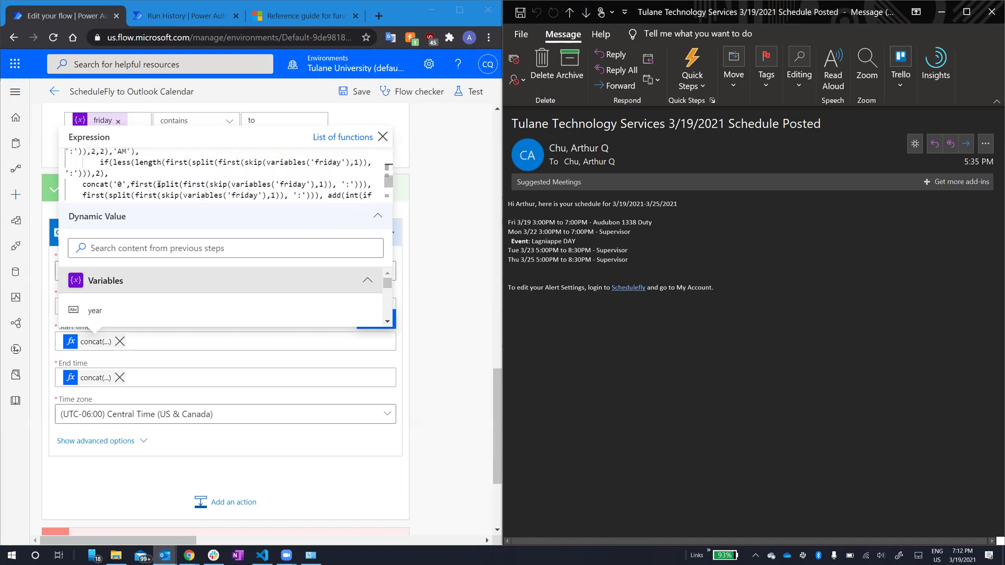
scroll(159, 185, "down", 1)
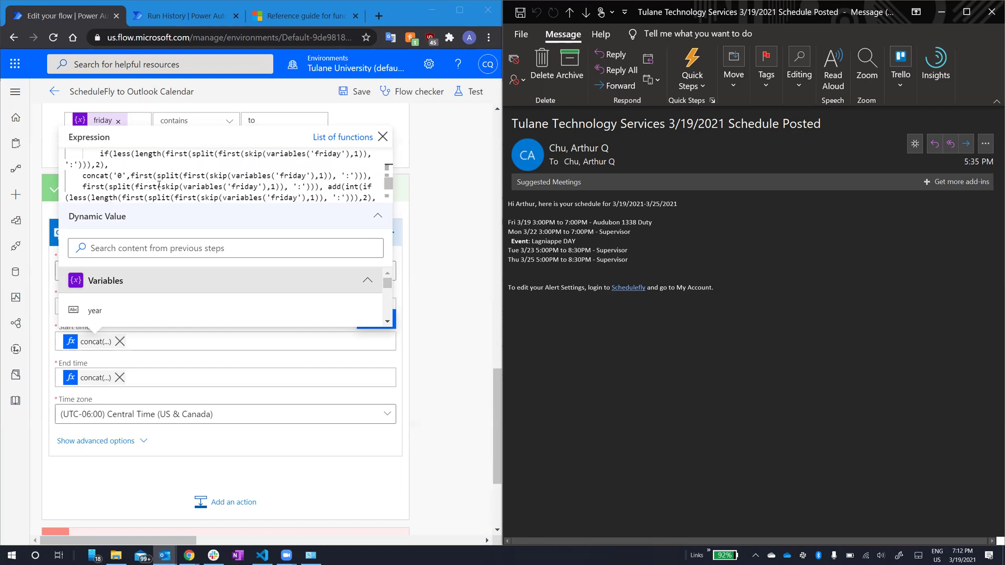
scroll(201, 177, "up", 3)
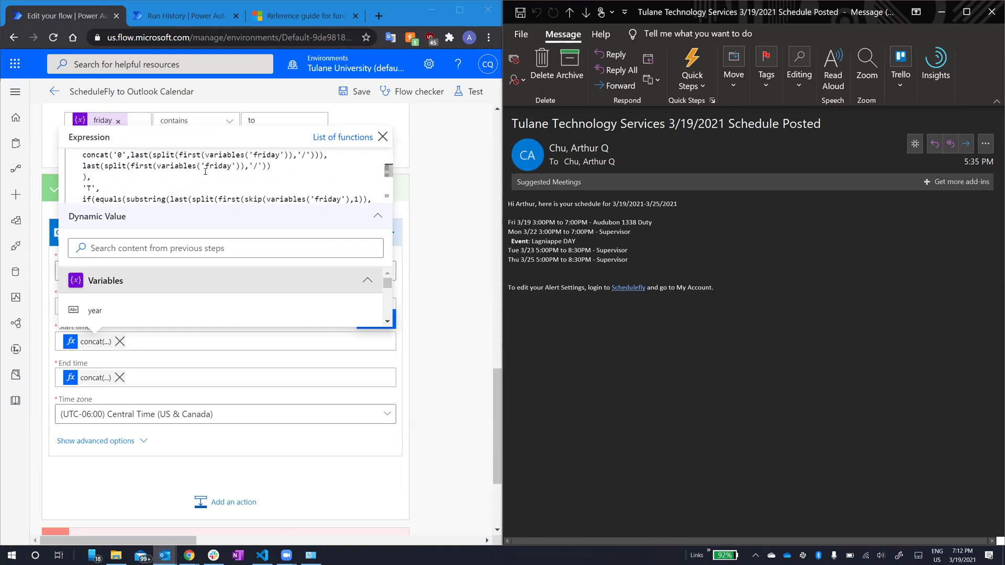
scroll(252, 182, "down", 4)
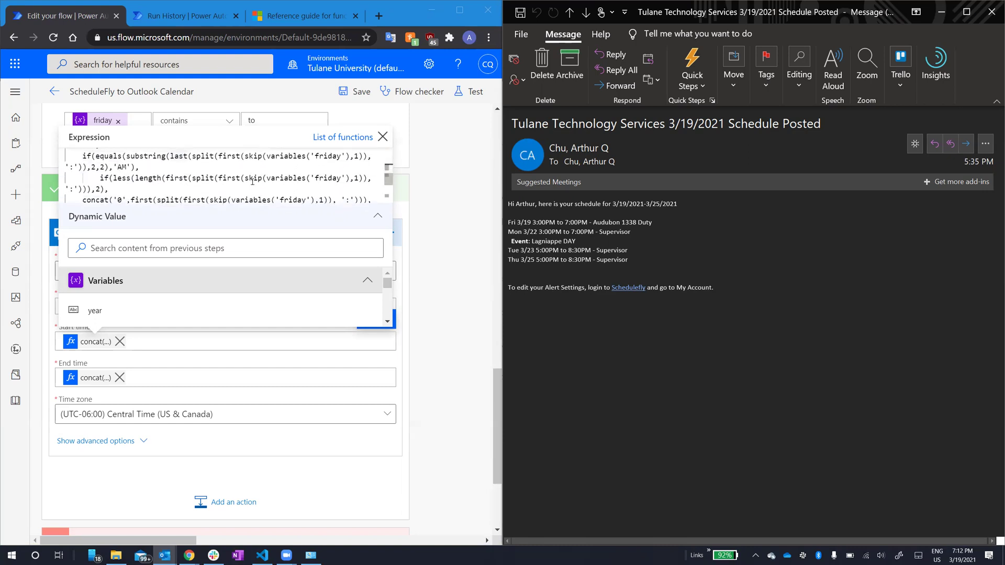
scroll(282, 182, "down", 1)
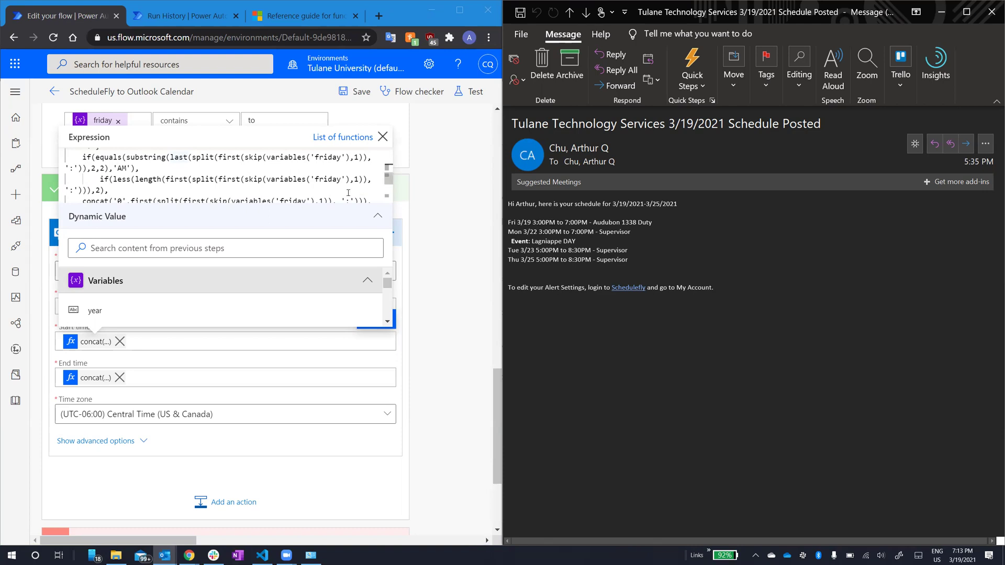
scroll(320, 182, "down", 1)
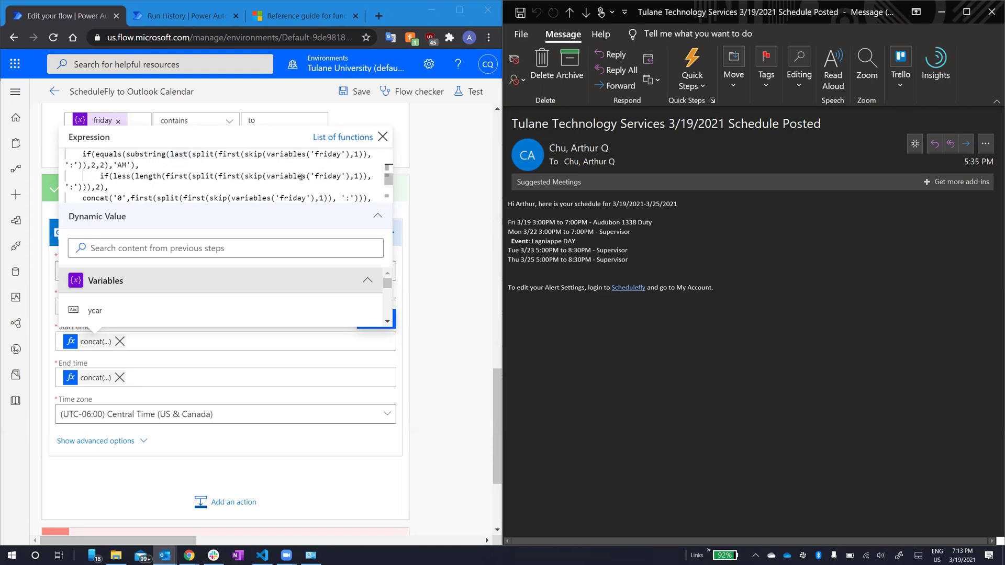
scroll(309, 173, "down", 2)
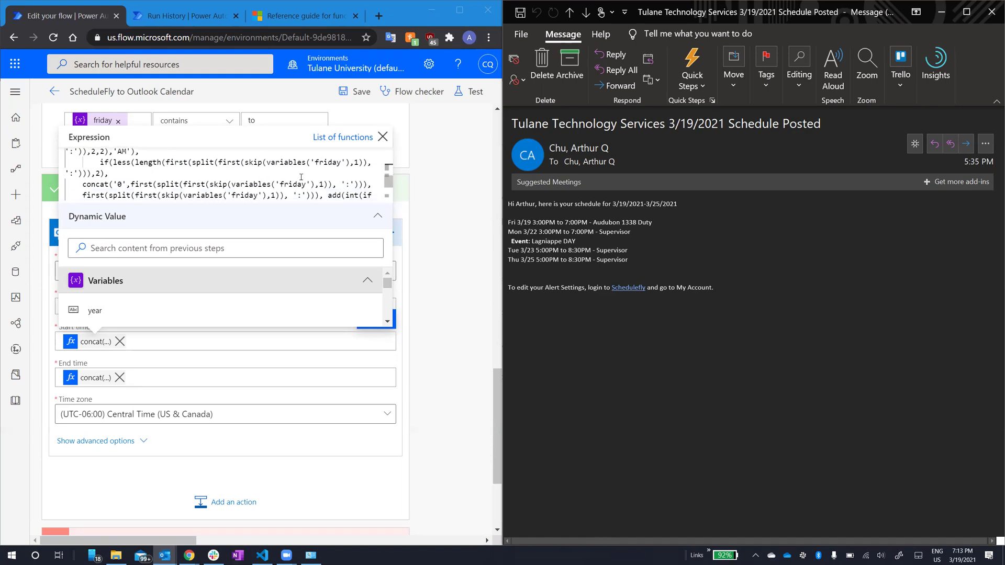
scroll(283, 178, "up", 2)
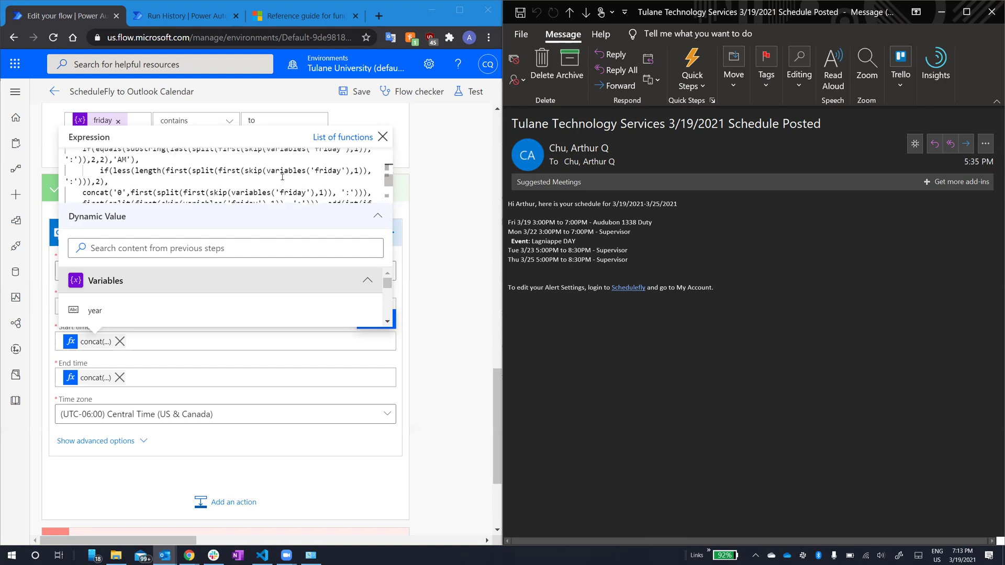
scroll(283, 178, "down", 1)
scroll(225, 172, "up", 2)
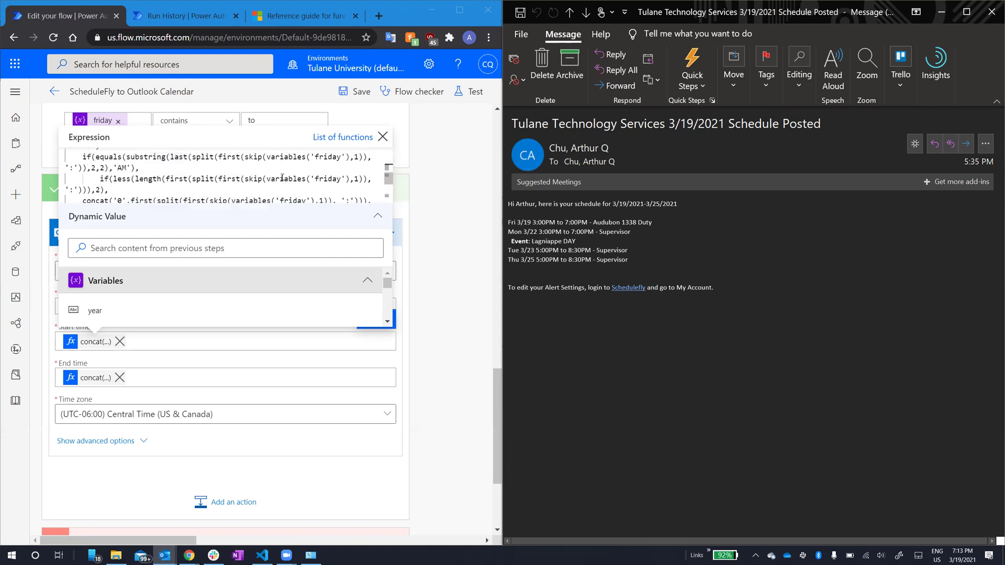
scroll(176, 175, "down", 5)
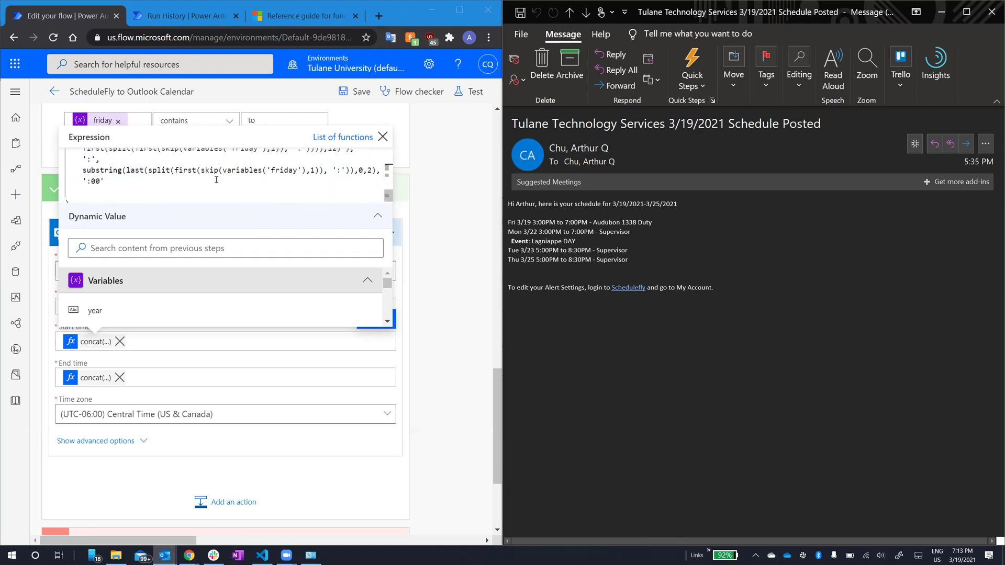
scroll(216, 179, "up", 5)
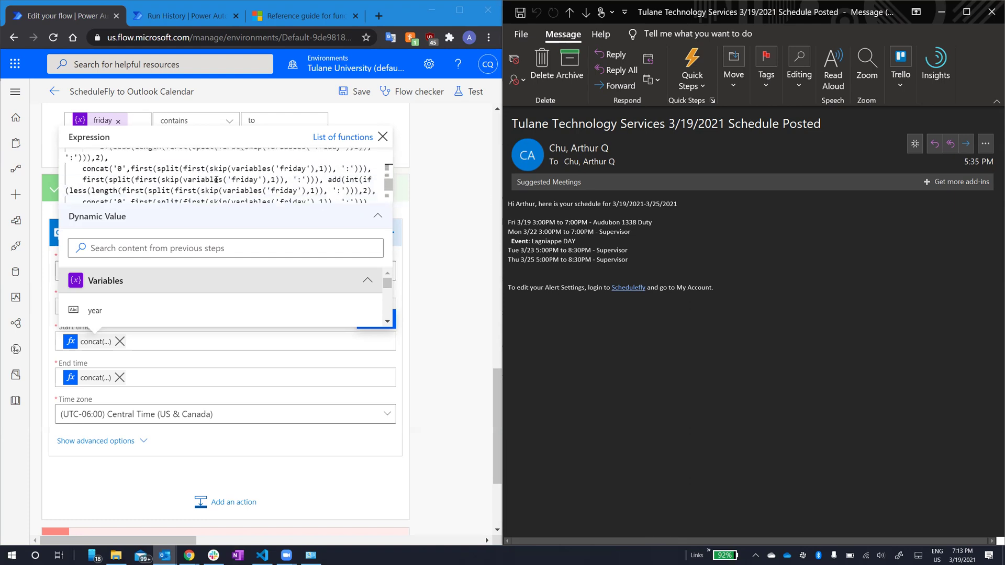
scroll(216, 180, "down", 2)
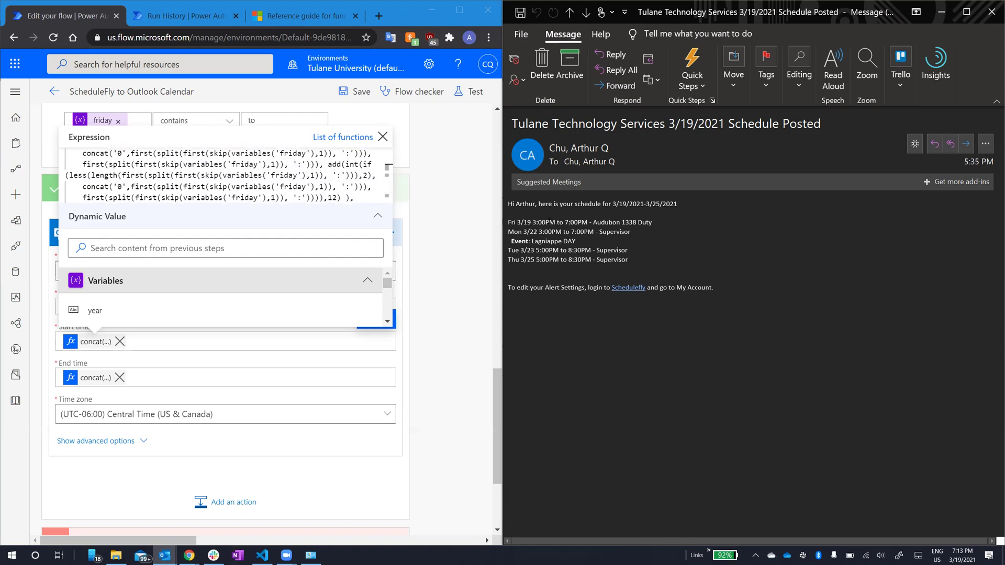
scroll(297, 175, "up", 2)
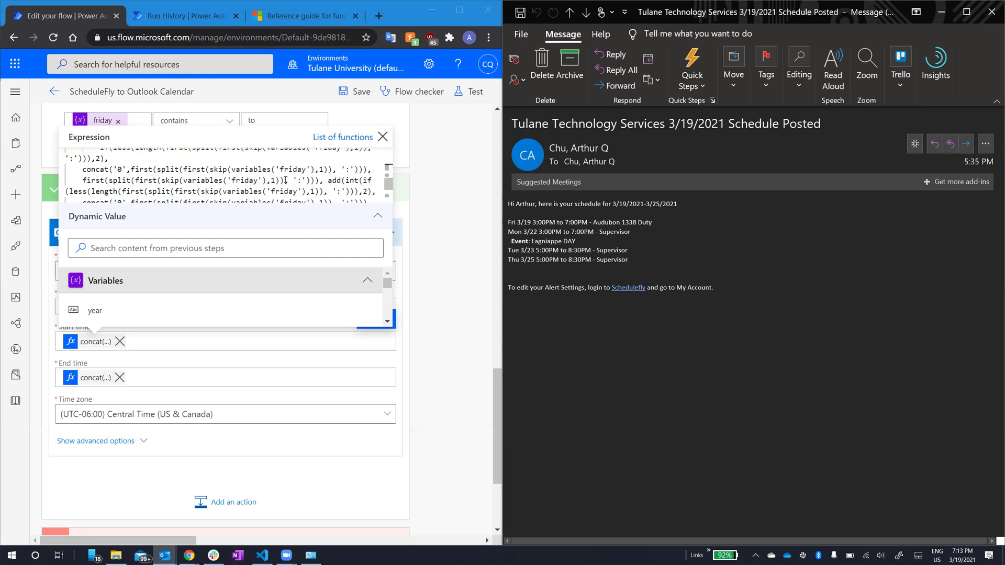
scroll(285, 180, "down", 1)
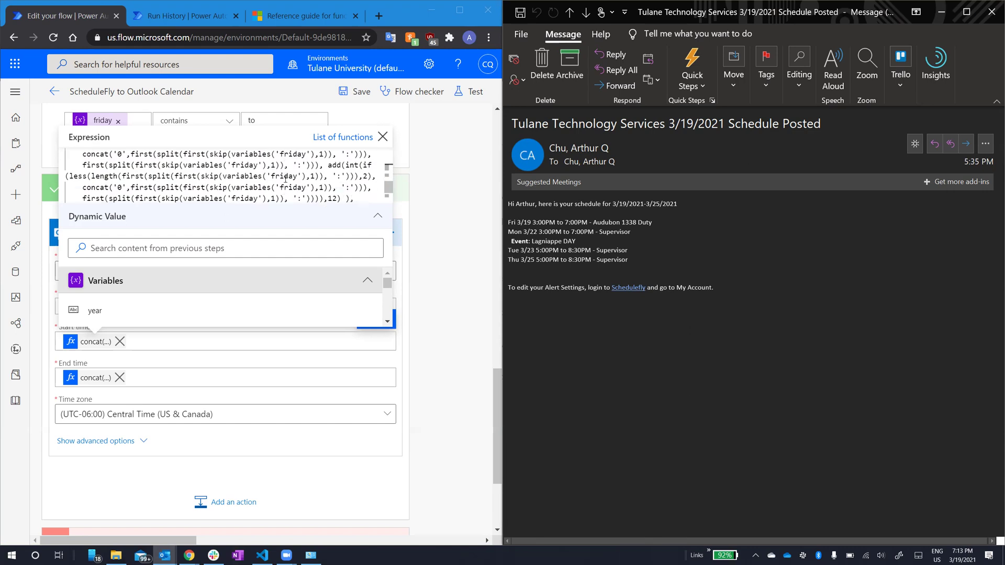
scroll(285, 179, "down", 1)
scroll(286, 180, "down", 2)
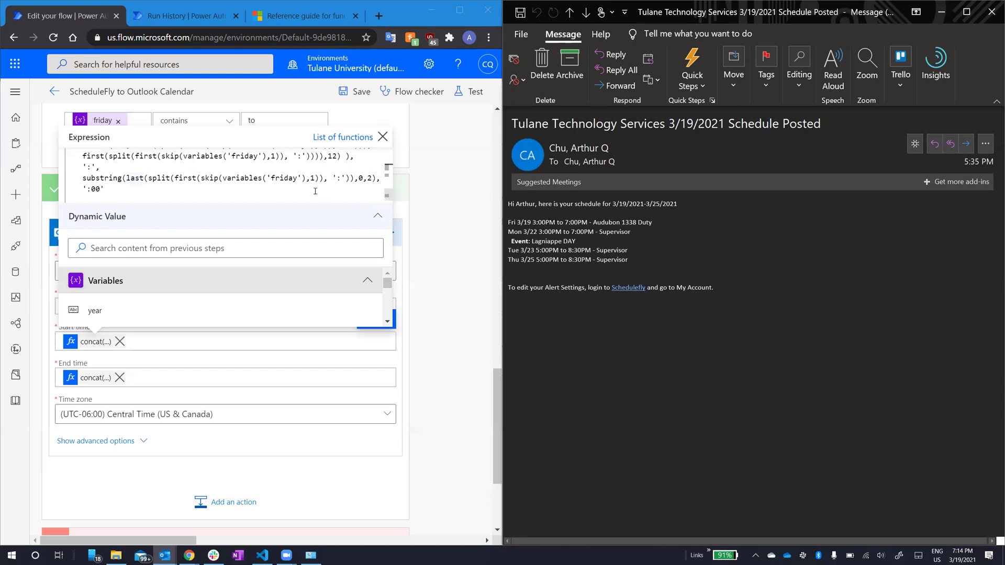
Step: Inspect the Start time expression's substring start arguments, then close the expression editor
scroll(313, 186, "up", 3)
scroll(312, 185, "up", 4)
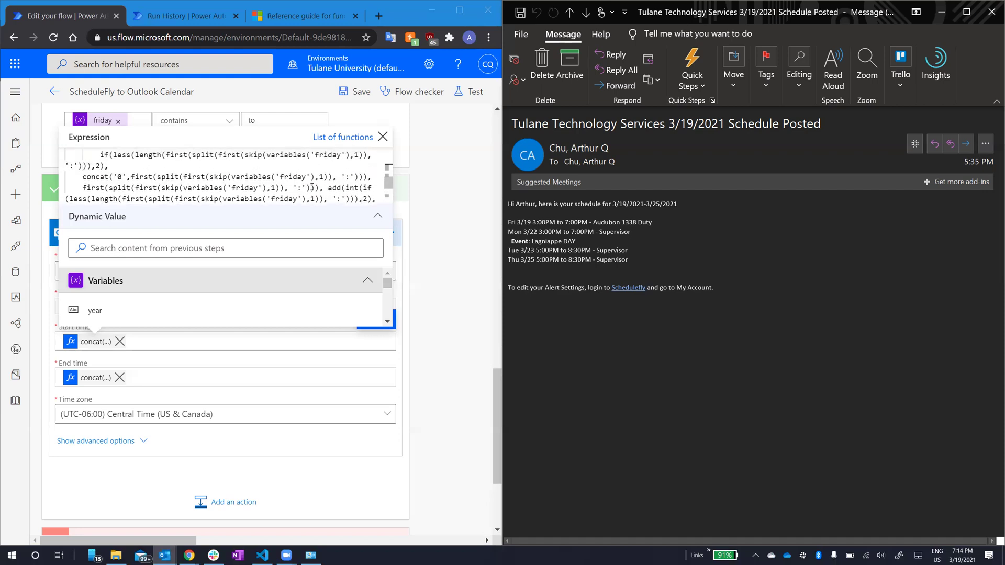
scroll(313, 187, "up", 1)
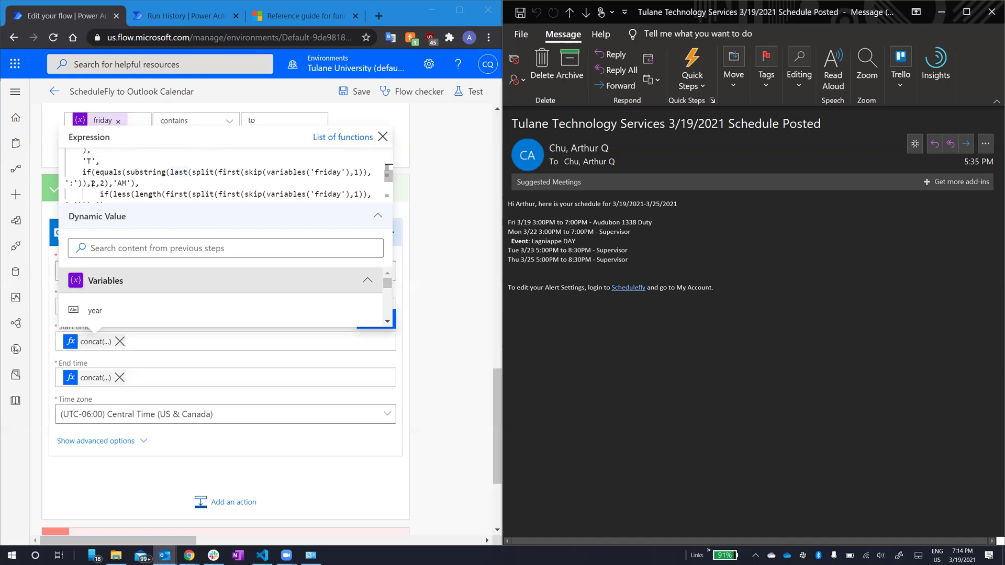
left_click(93, 183)
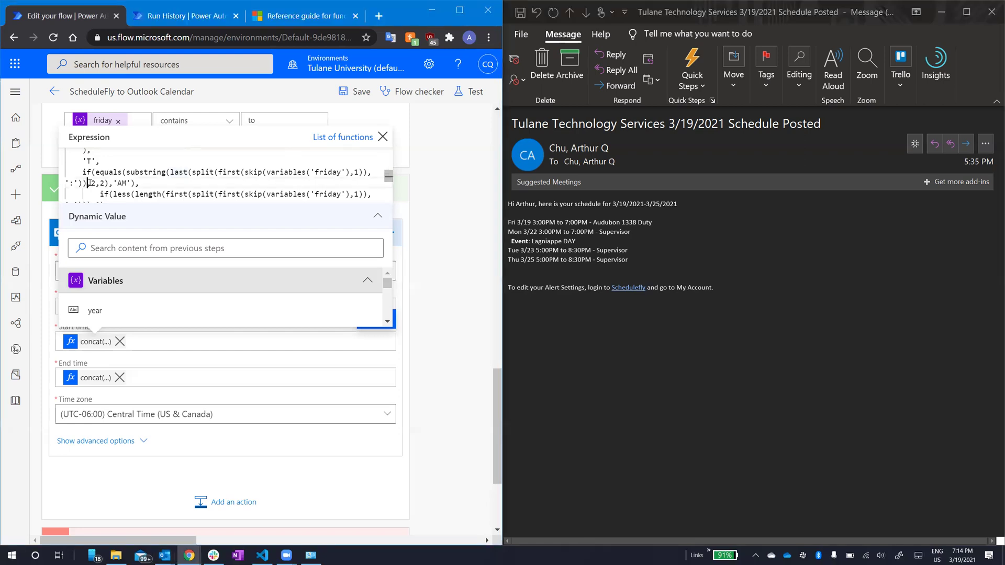
double_click(92, 183)
scroll(214, 183, "down", 5)
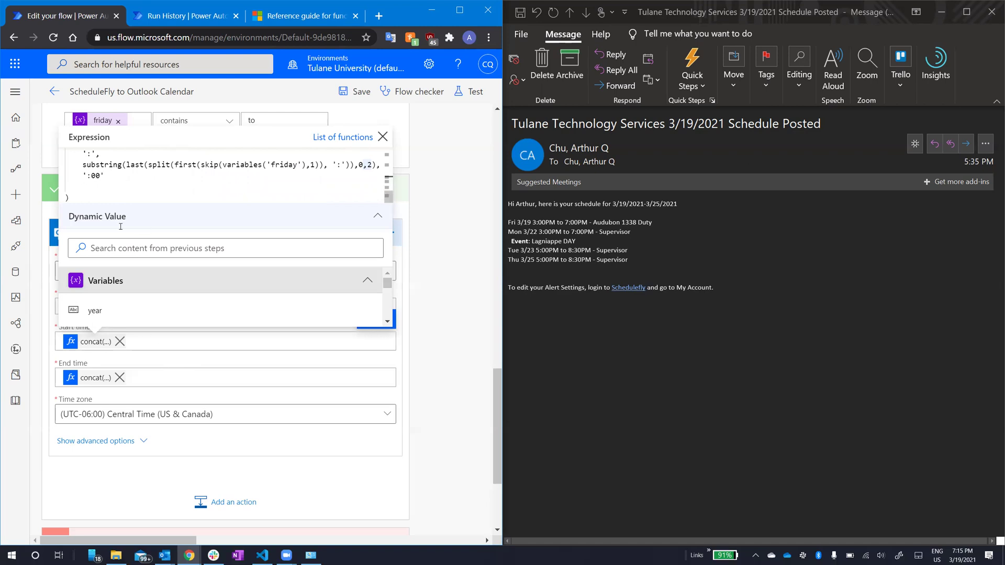
left_click(156, 362)
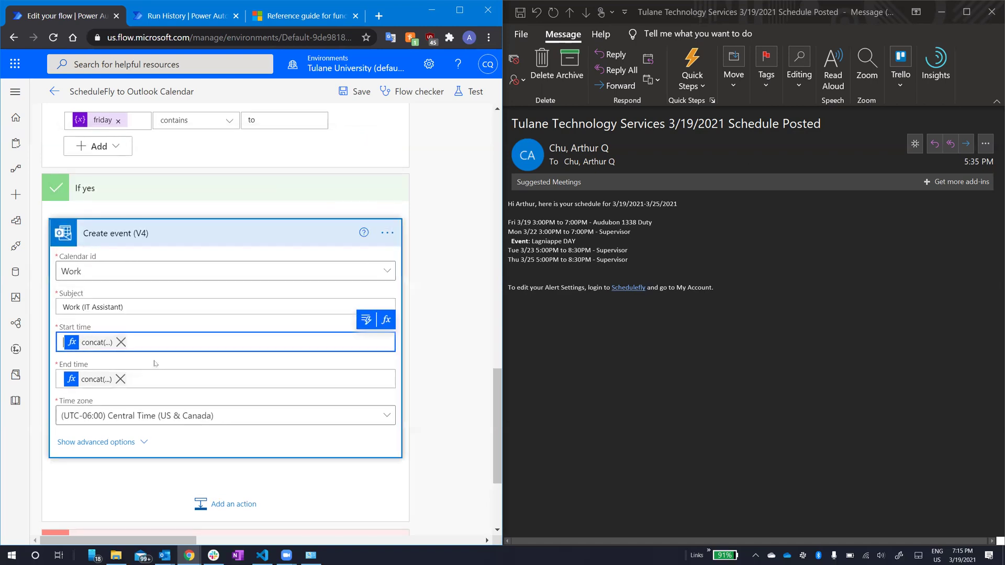
left_click(87, 380)
left_click(84, 360)
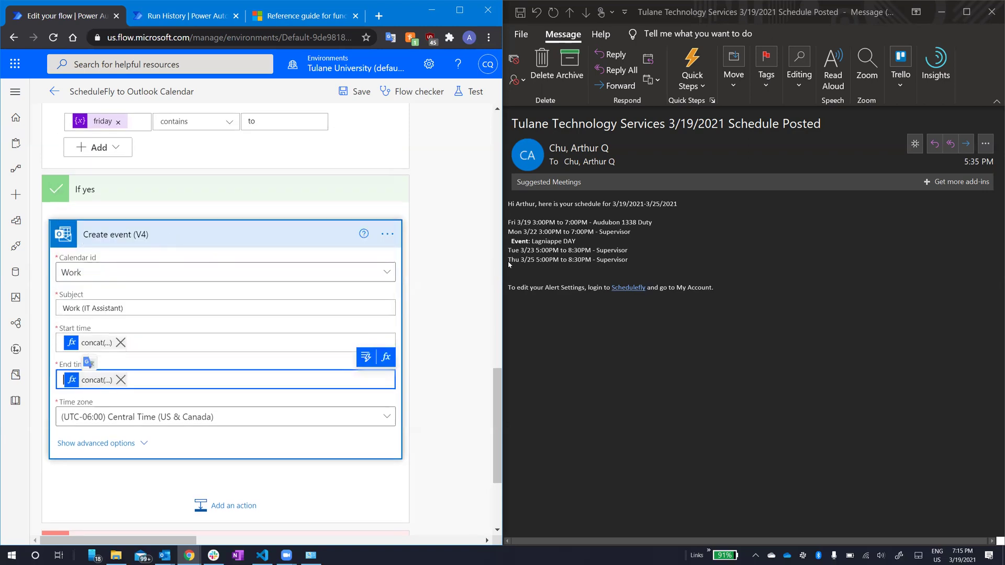
left_click(519, 223)
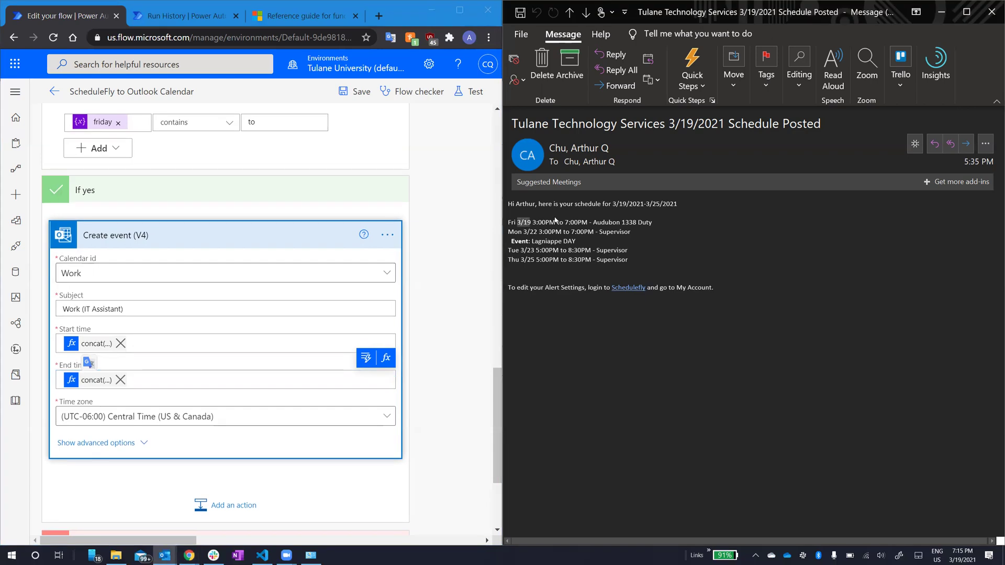
left_click_drag(555, 220, 587, 224)
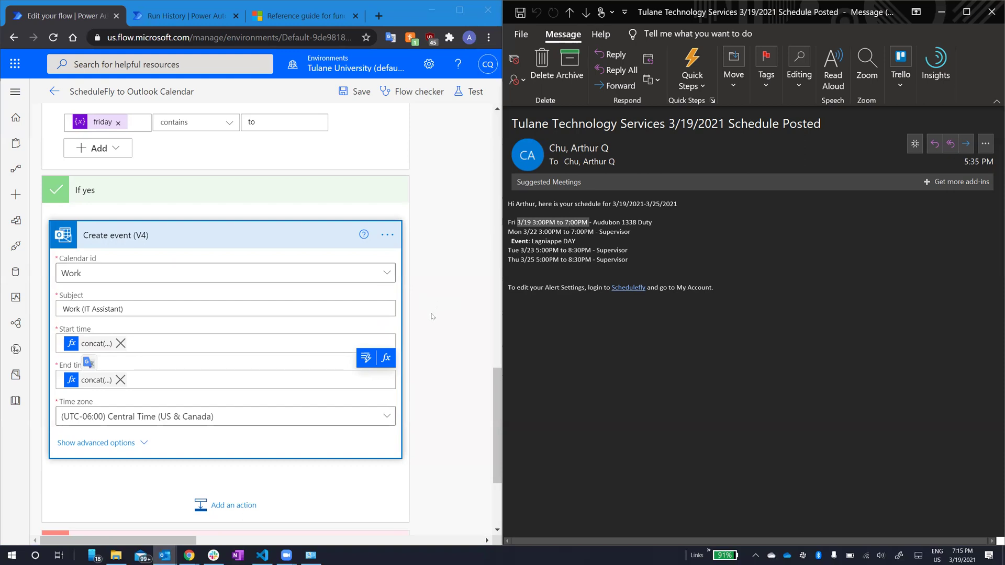
scroll(432, 316, "down", 1)
scroll(431, 316, "down", 1)
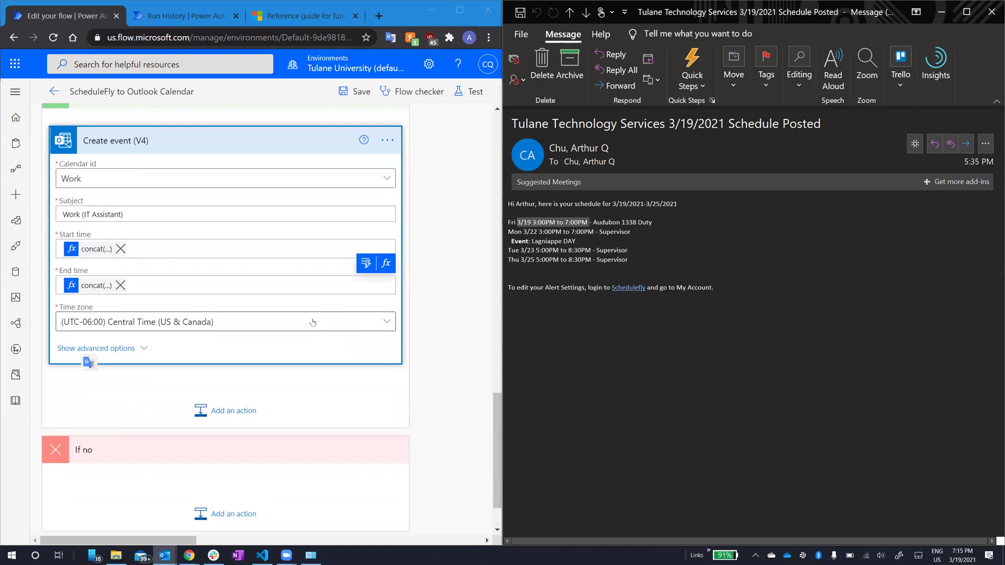
scroll(312, 322, "down", 1)
scroll(312, 323, "up", 1)
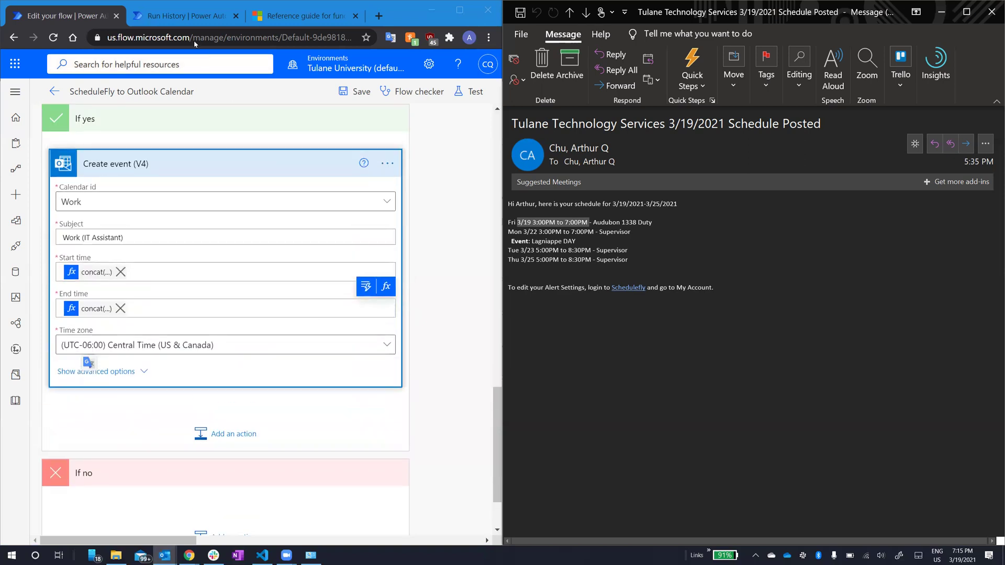
Step: Open the run details and highlight the event Start time 2021-03-19T15:00:00
left_click(186, 15)
scroll(265, 275, "up", 2)
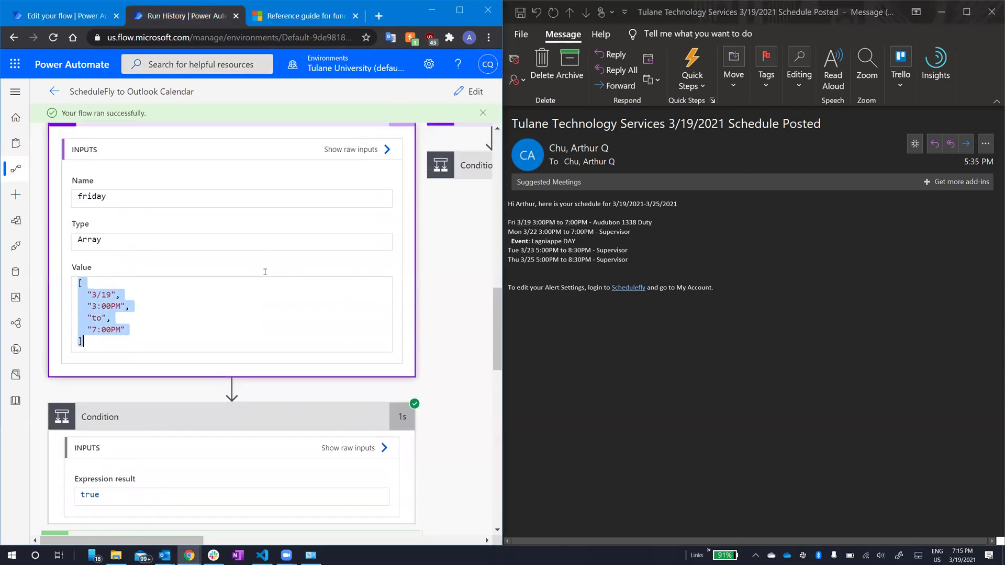
scroll(197, 293, "down", 4)
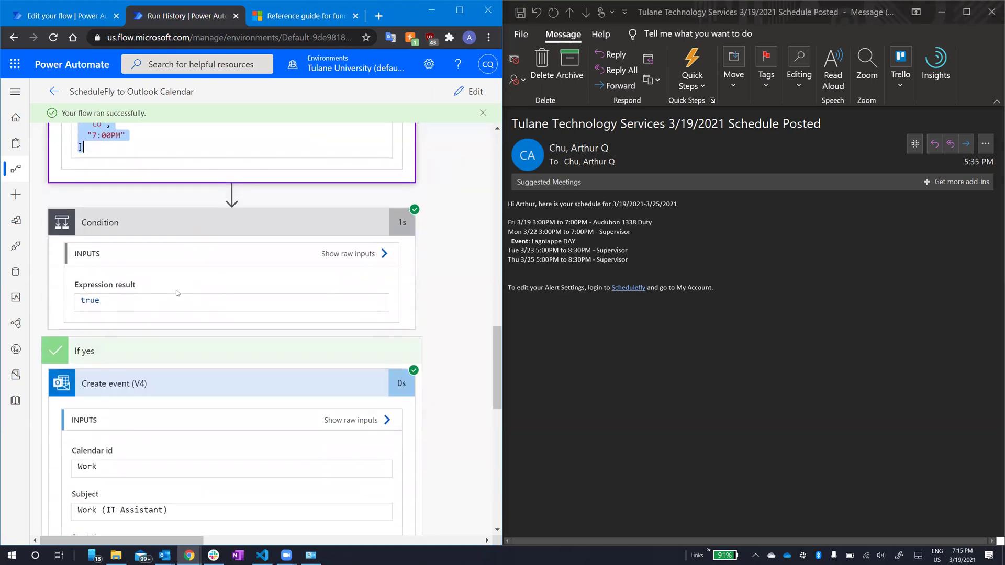
scroll(177, 293, "up", 2)
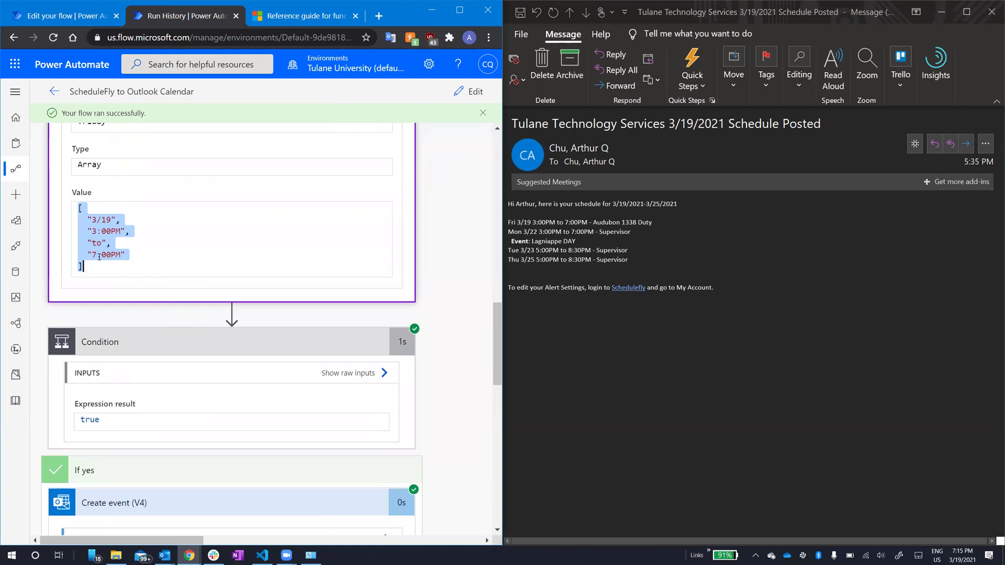
scroll(117, 348, "down", 5)
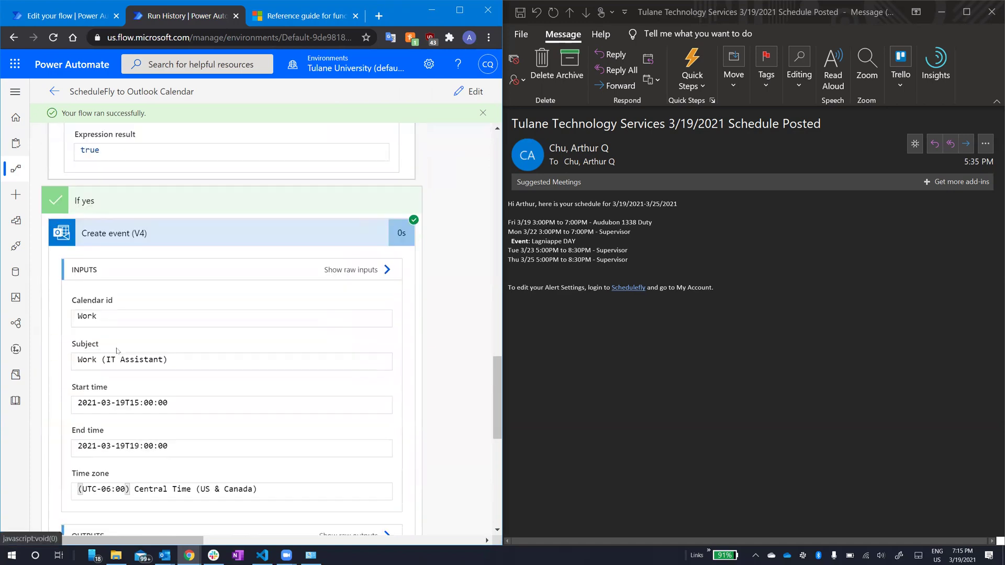
scroll(116, 348, "down", 1)
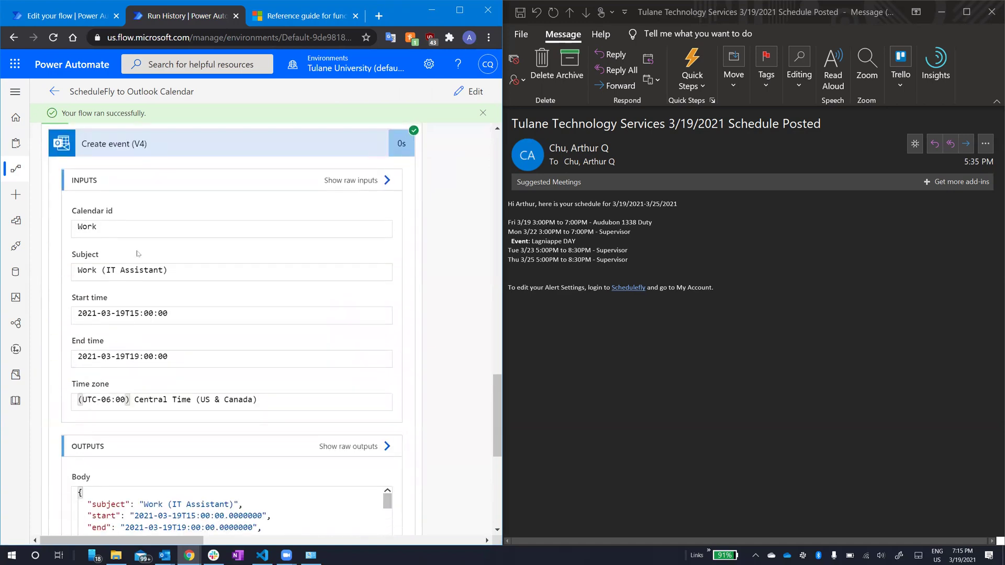
left_click_drag(169, 314, 77, 316)
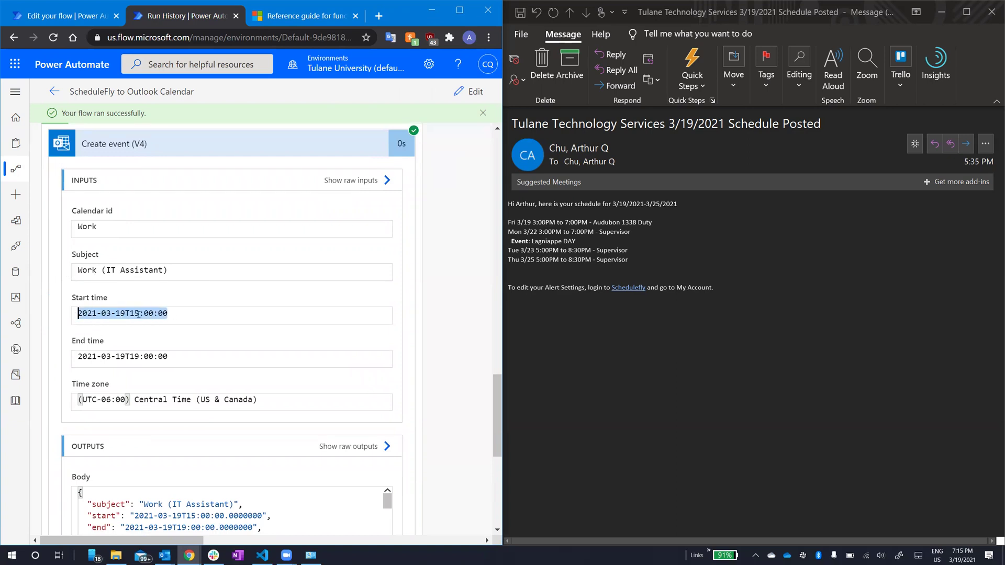
left_click(189, 316)
scroll(287, 302, "down", 1)
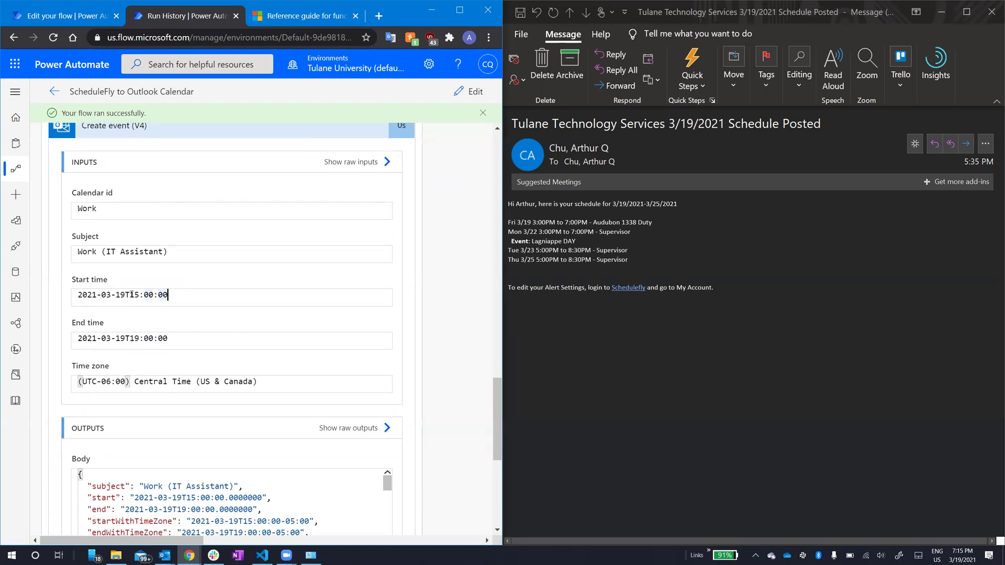
left_click_drag(131, 294, 145, 295)
left_click(206, 296)
Step: Match the email's 3:00PM to 7:00PM shift against the End time T19:00:00
left_click_drag(517, 223, 588, 222)
left_click(185, 337)
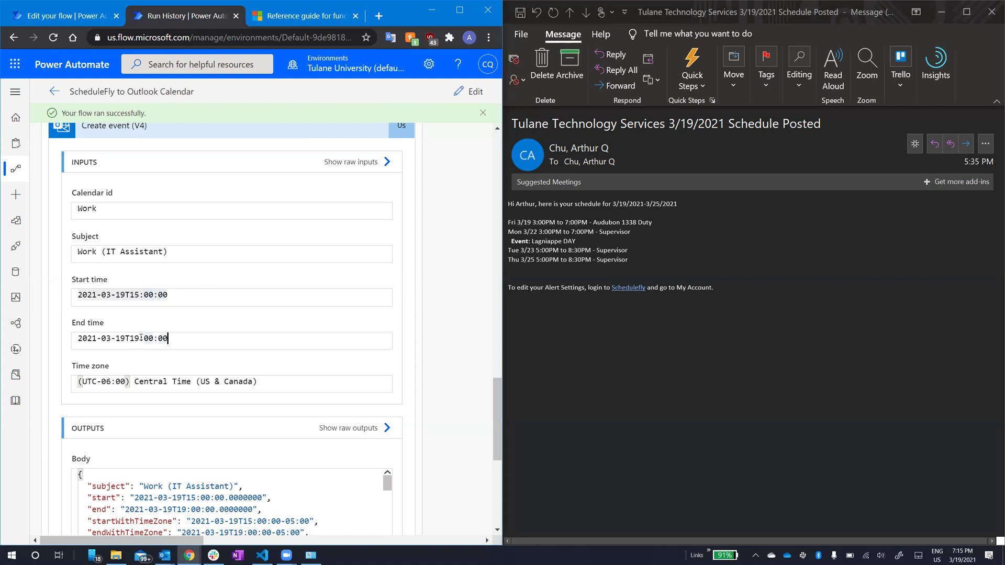
left_click_drag(126, 338, 173, 338)
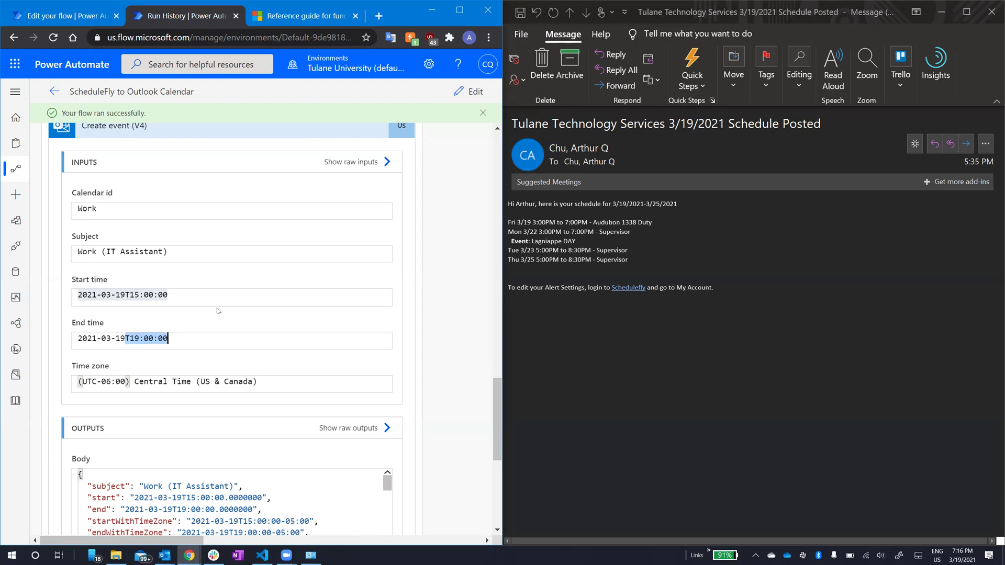
left_click(184, 337)
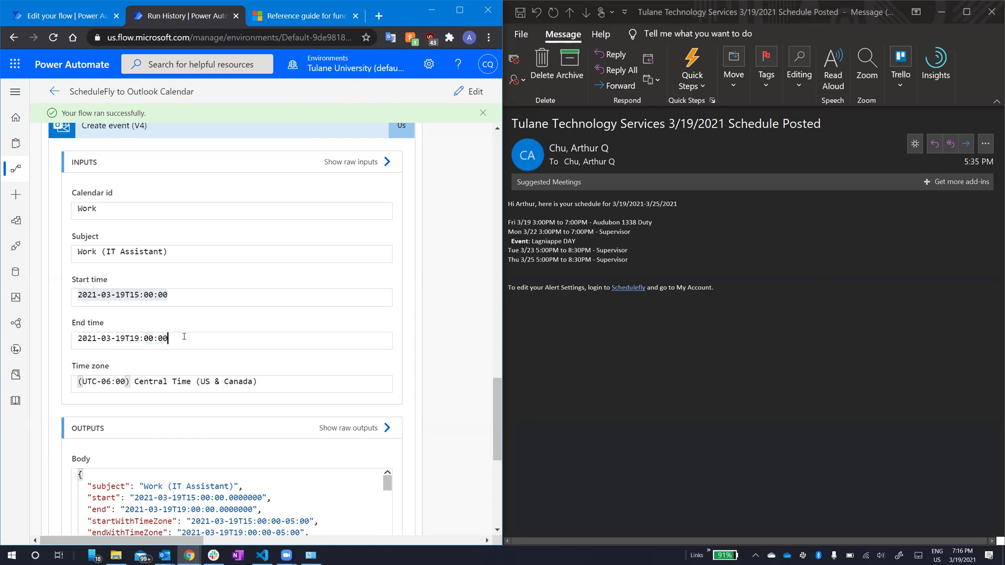
scroll(184, 337, "down", 3)
scroll(235, 323, "down", 2)
scroll(346, 336, "up", 2)
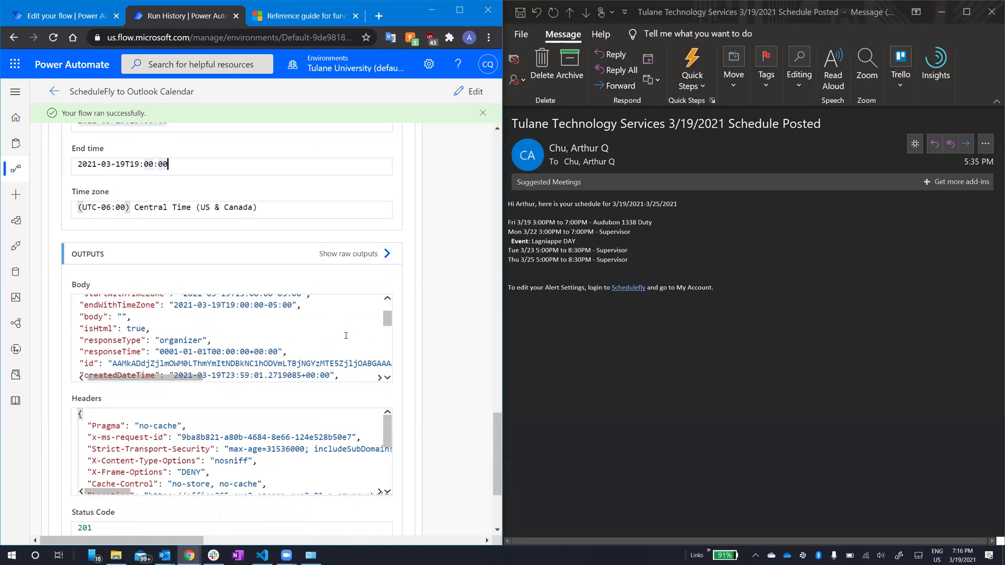
scroll(300, 348, "up", 3)
scroll(276, 343, "down", 5)
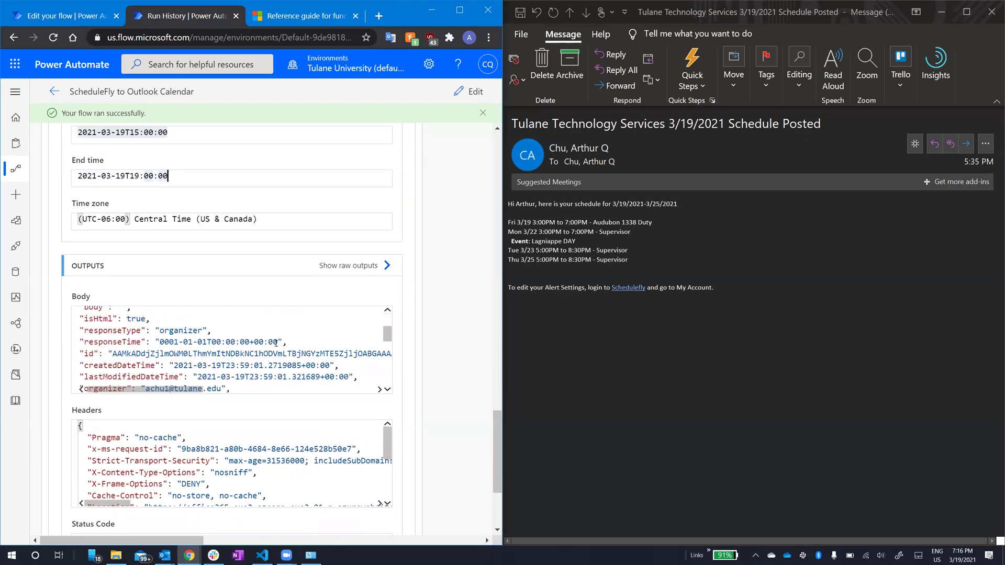
scroll(276, 343, "up", 8)
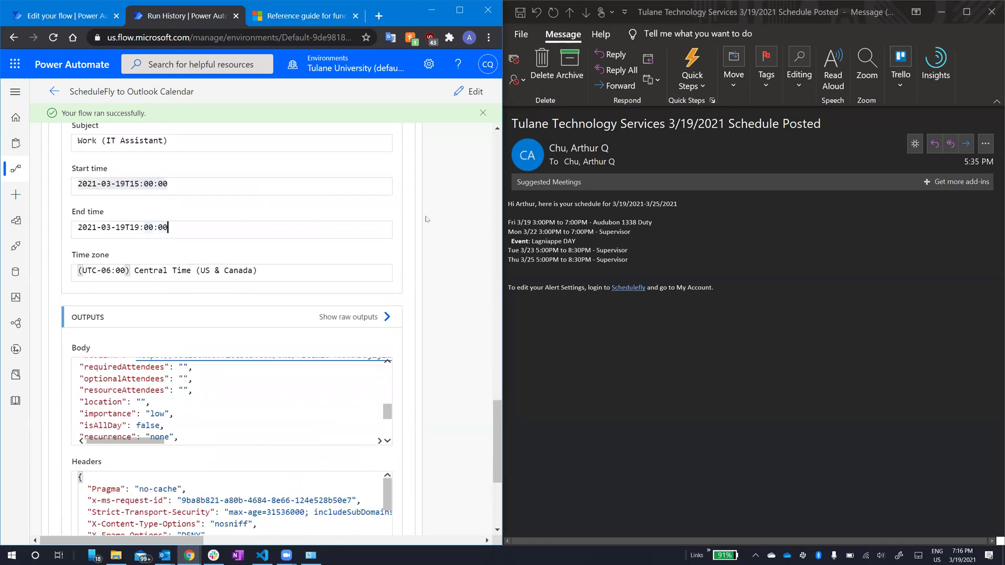
scroll(427, 219, "up", 10)
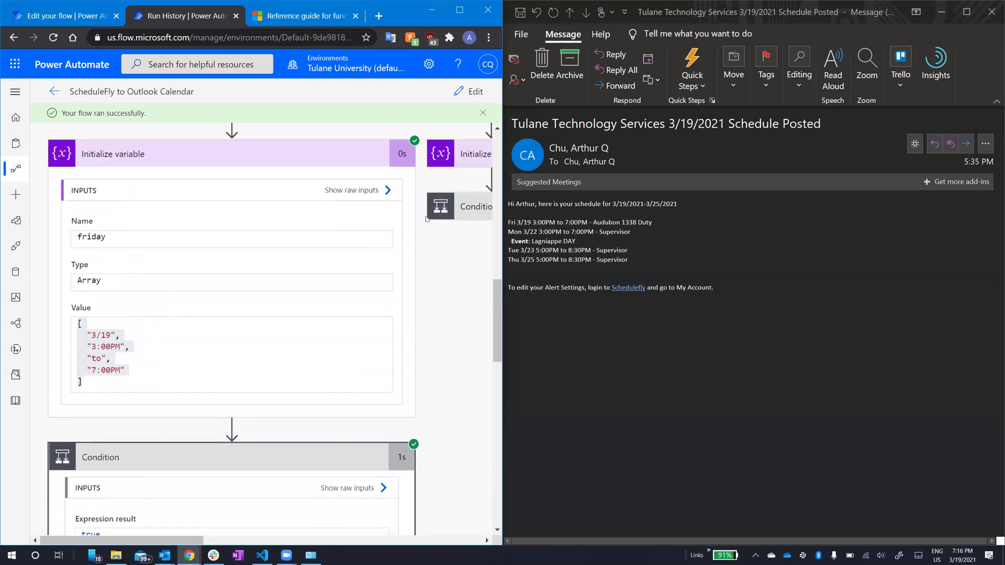
Step: Scroll the run canvas to Initialize variables 5–7 and Conditions 3, 5, 6 and 7
scroll(347, 124, "up", 1)
scroll(368, 208, "right", 5)
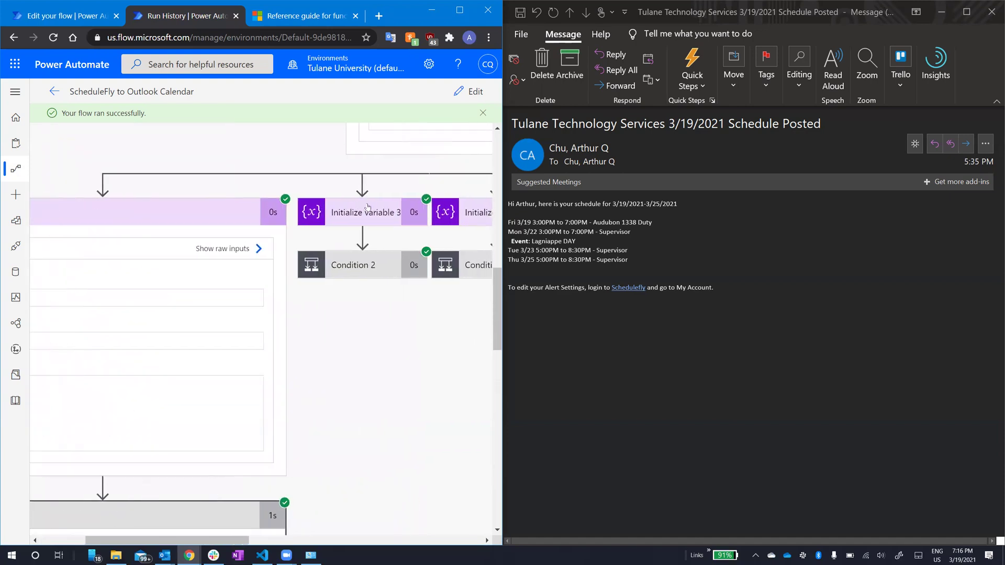
scroll(368, 207, "down", 1)
scroll(367, 207, "right", 8)
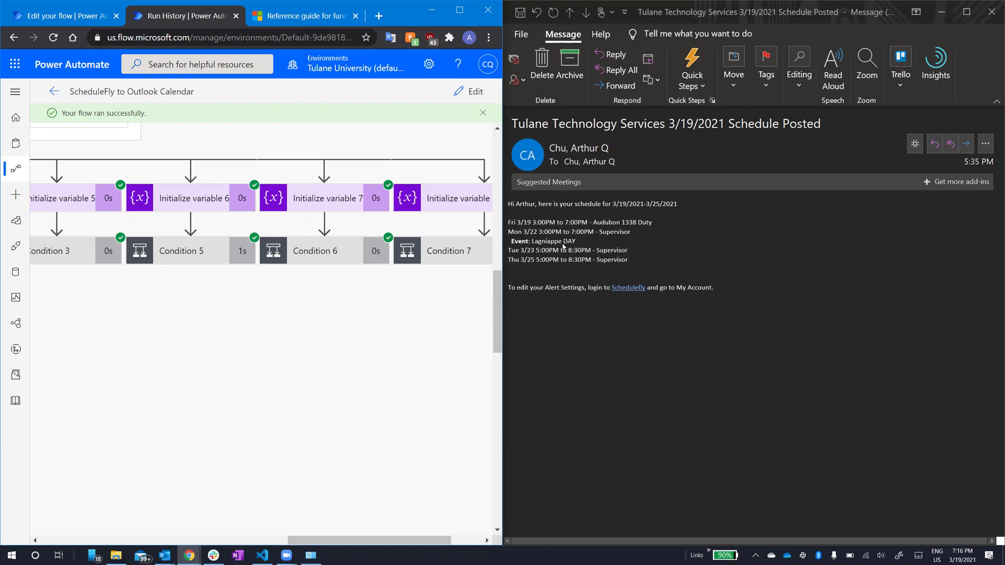
Step: Highlight the email body, the greeting and the 3/19/2021-3/25/2021 date range
left_click_drag(717, 305, 511, 205)
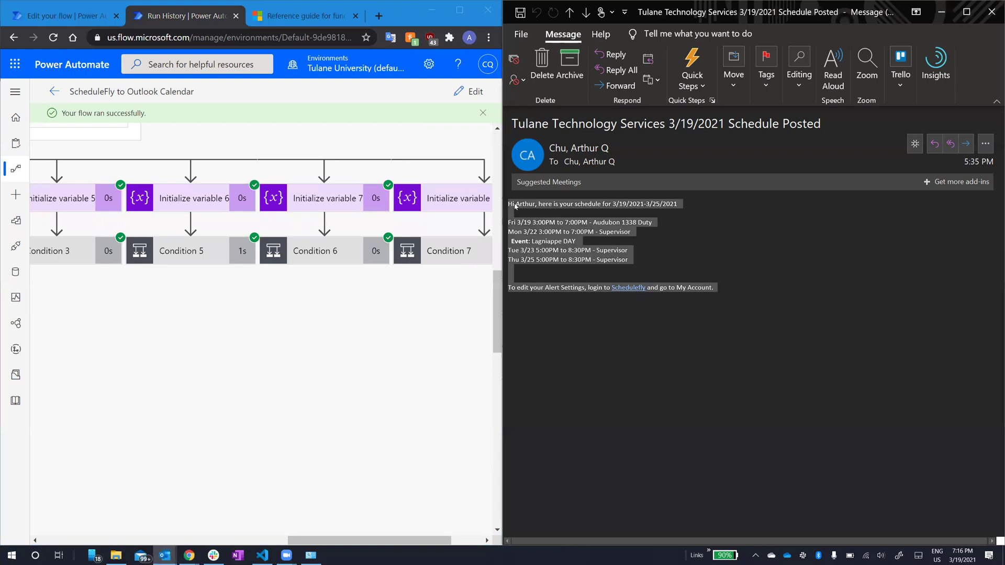
left_click(612, 214)
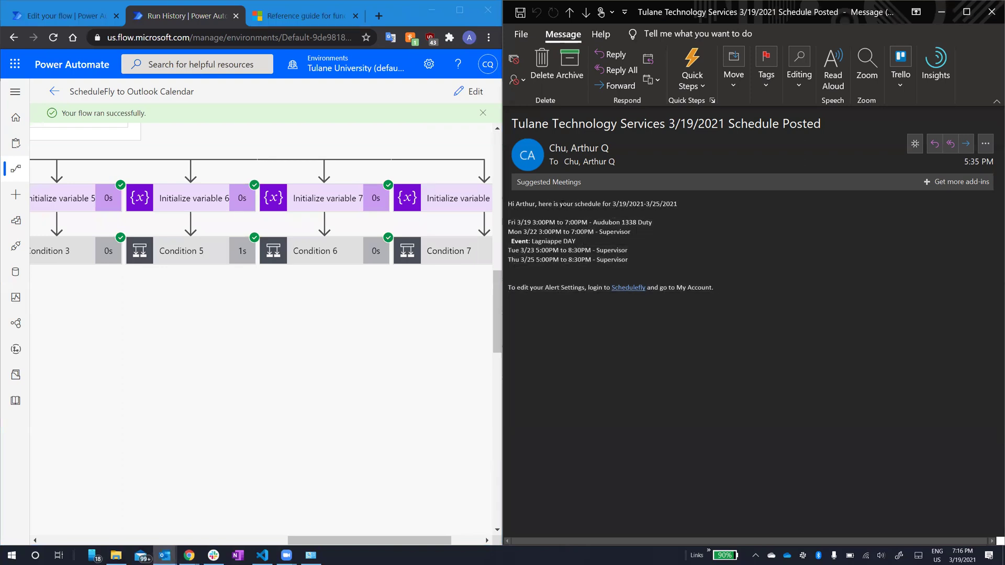
left_click_drag(516, 204, 536, 205)
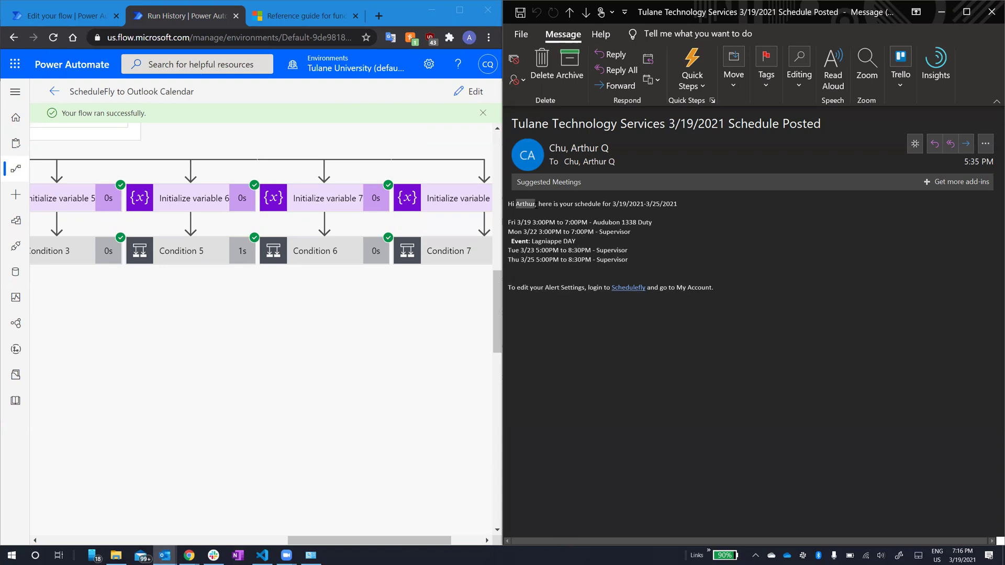
left_click(544, 218)
left_click_drag(678, 204, 507, 204)
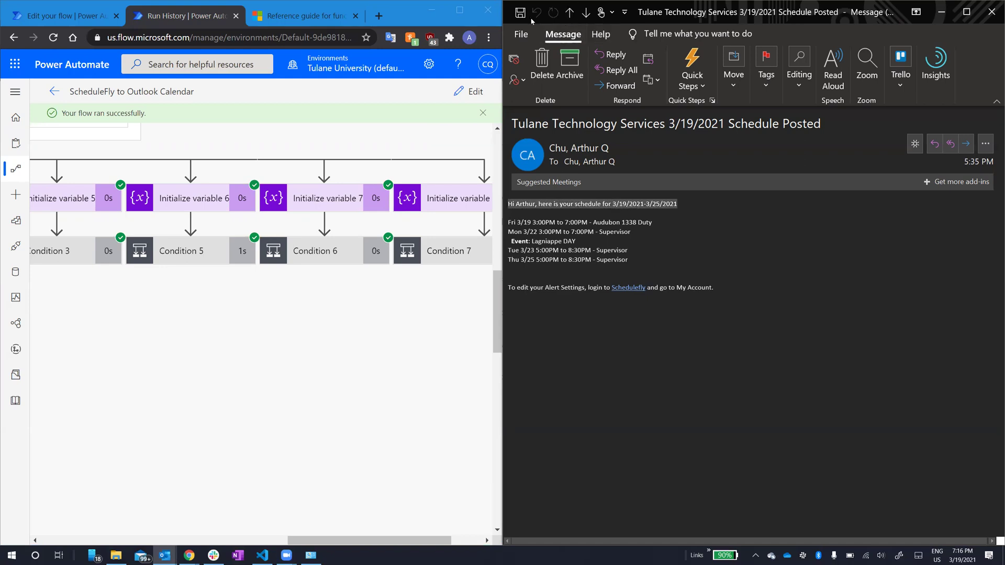